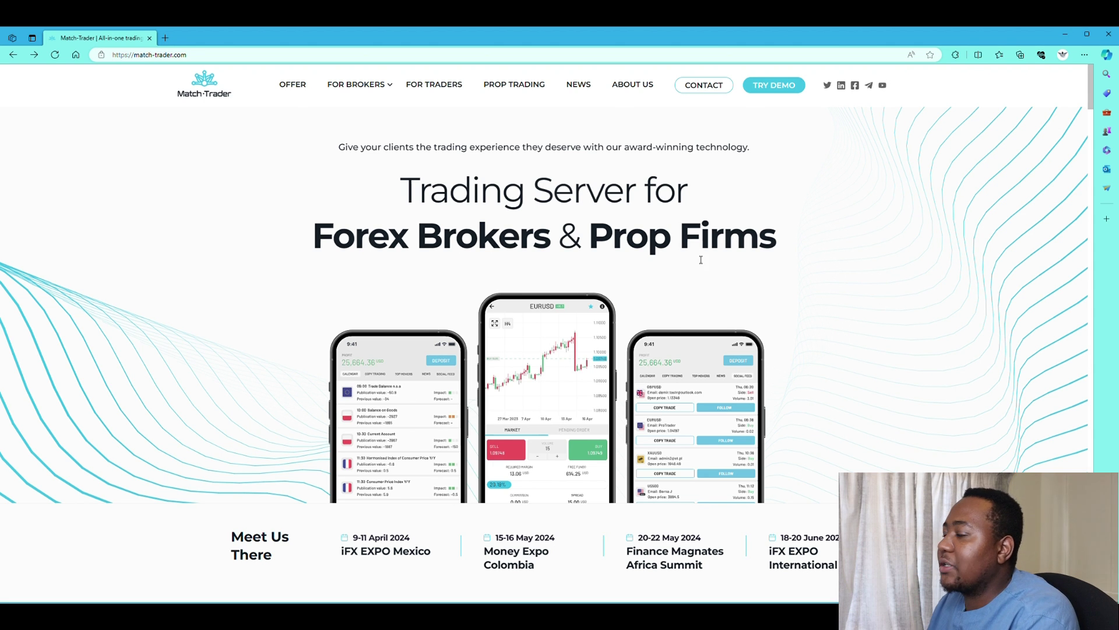
- Accept the demo disclaimer and start opening a demo account with the Match-Trader Demo offer
mouse_move(353, 82)
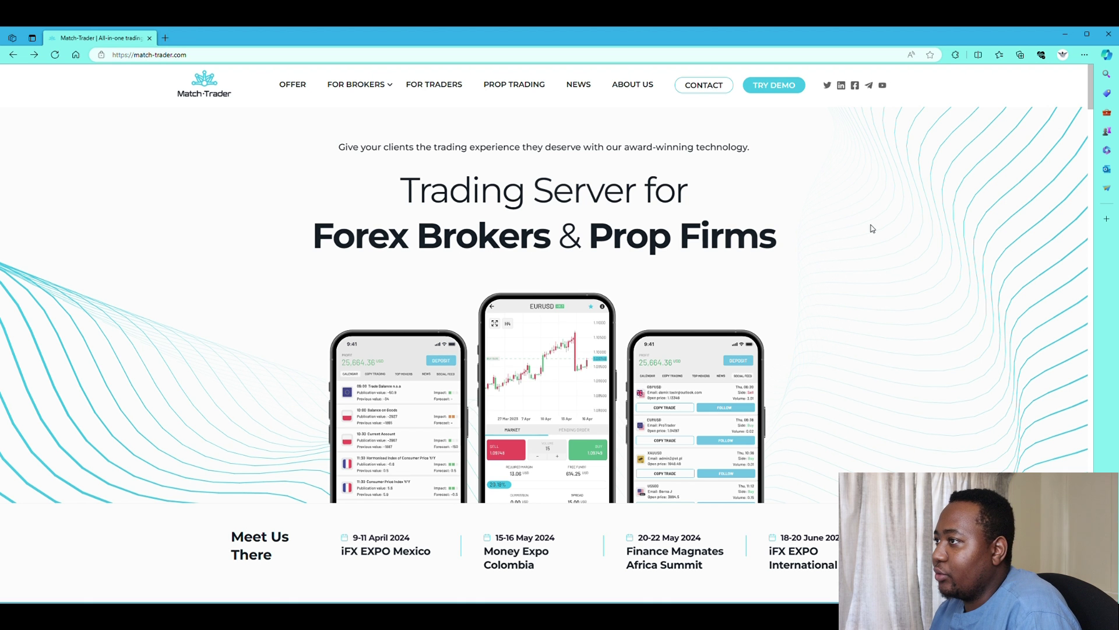
scroll(872, 228, down, 4)
scroll(872, 228, up, 4)
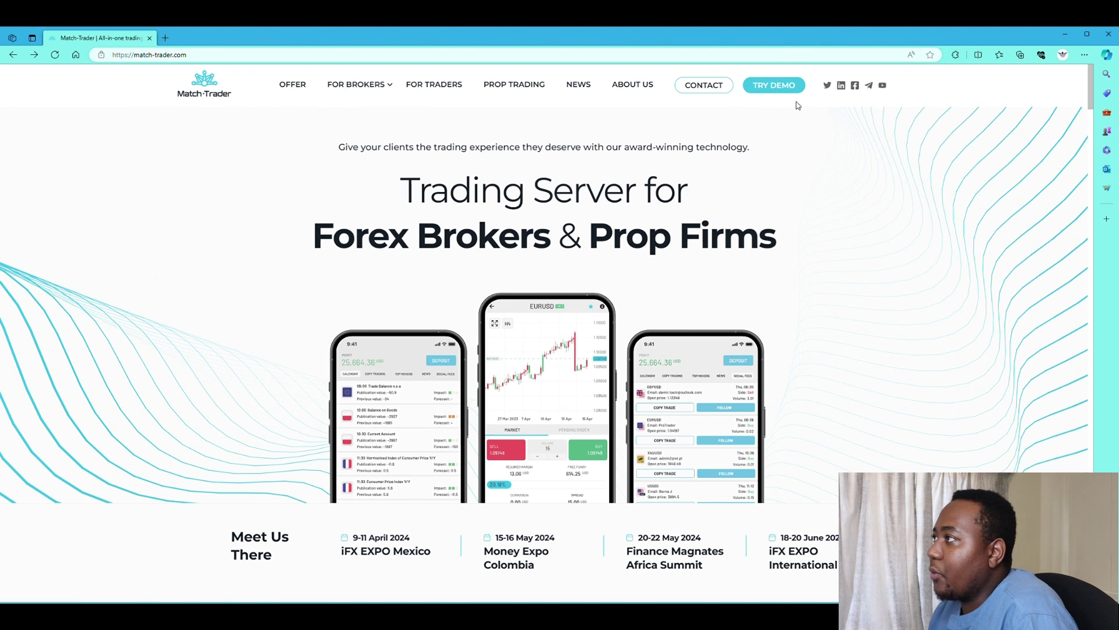
click(775, 89)
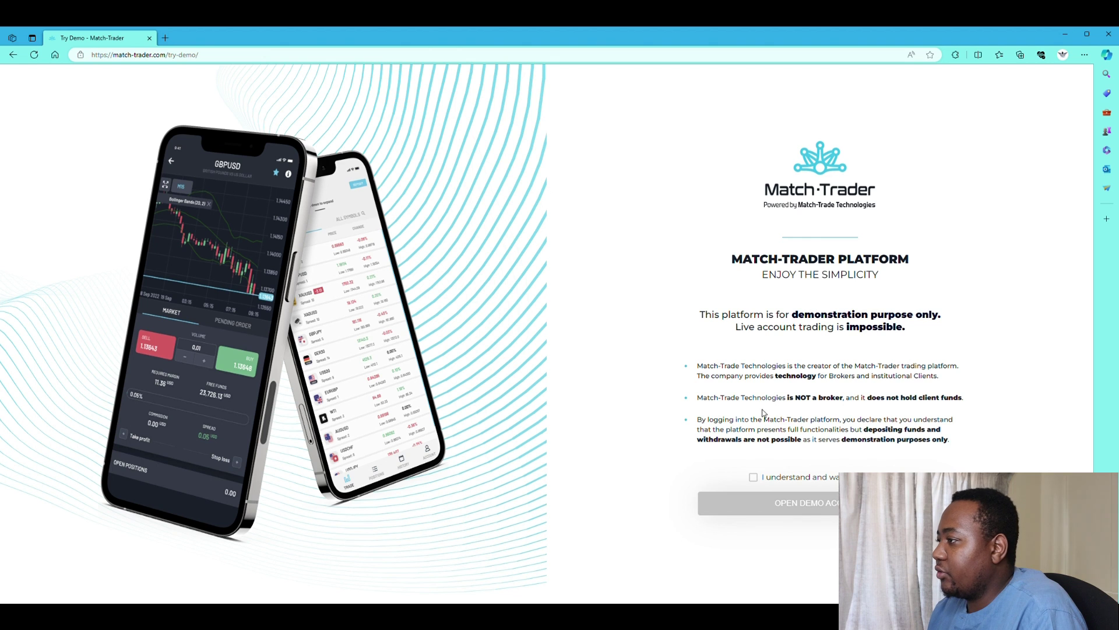
click(758, 482)
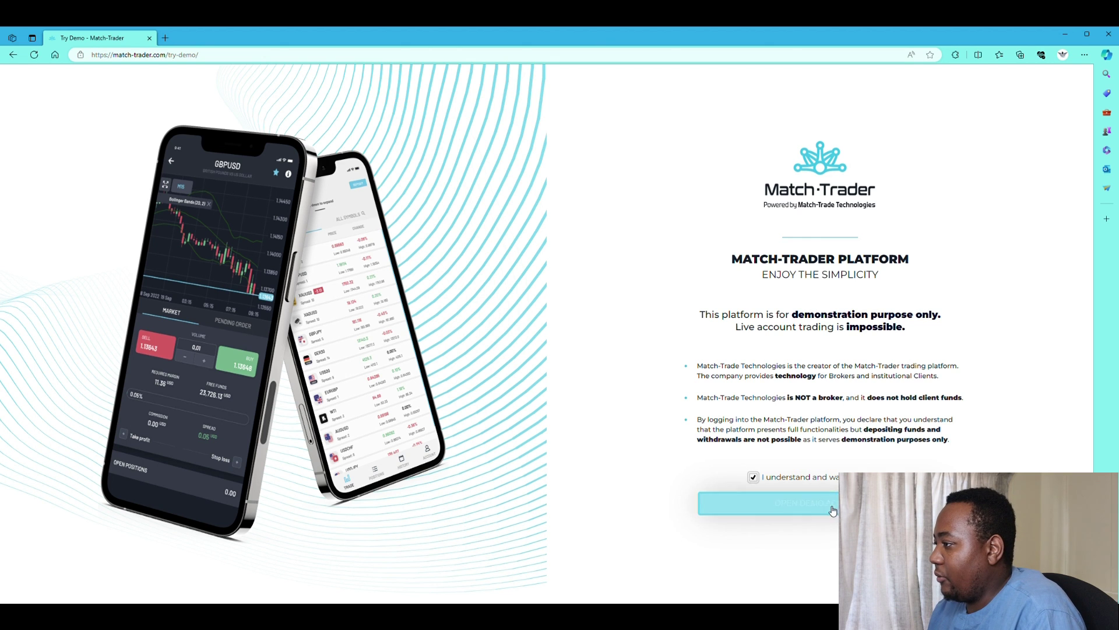
click(838, 509)
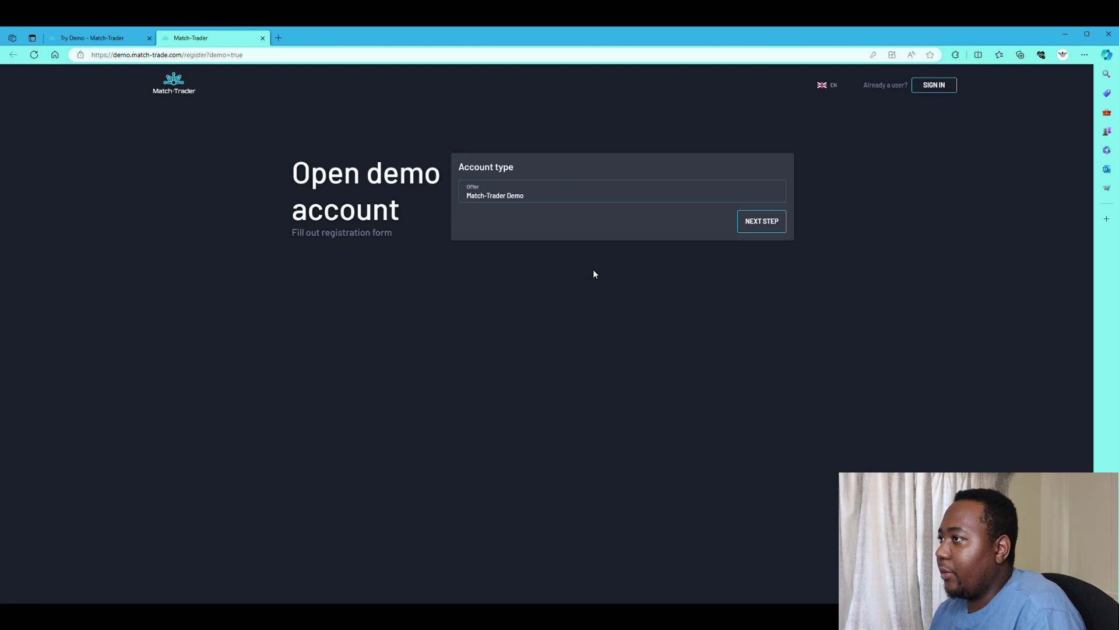
click(761, 232)
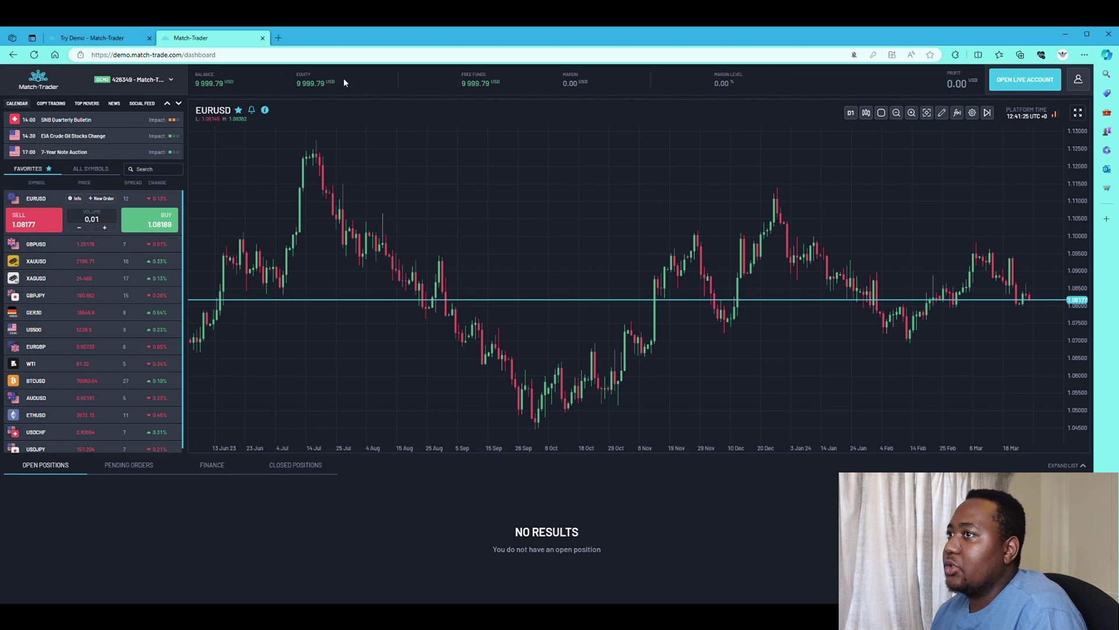
- View the profile options and the live and demo choices for a new trading account, and close the dialog without opening one
click(1078, 79)
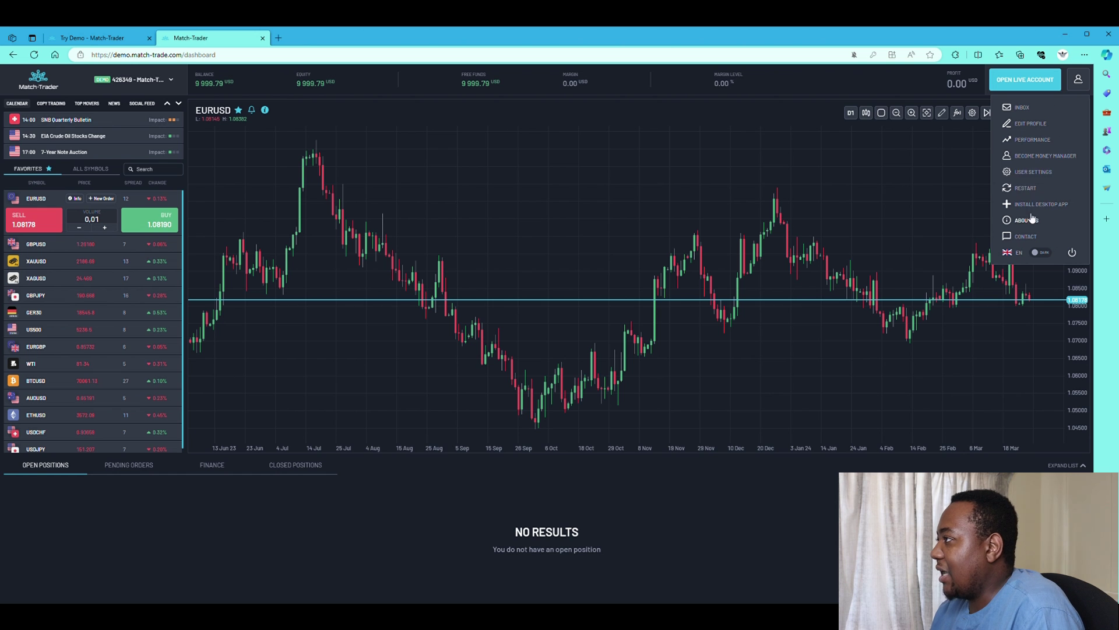
click(1031, 83)
click(1030, 81)
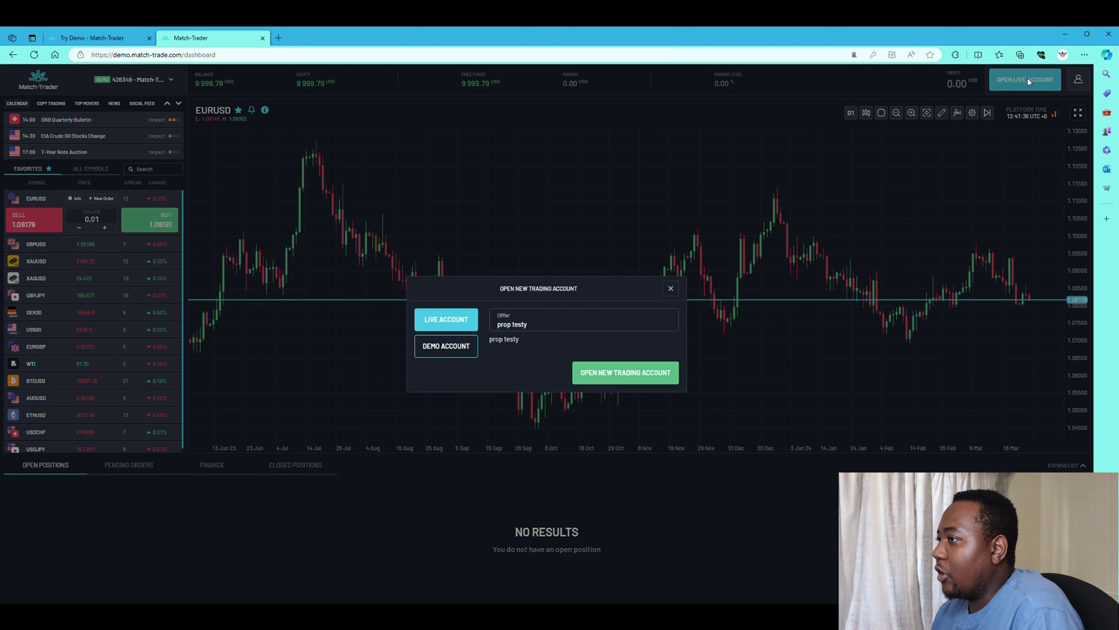
click(458, 350)
click(457, 318)
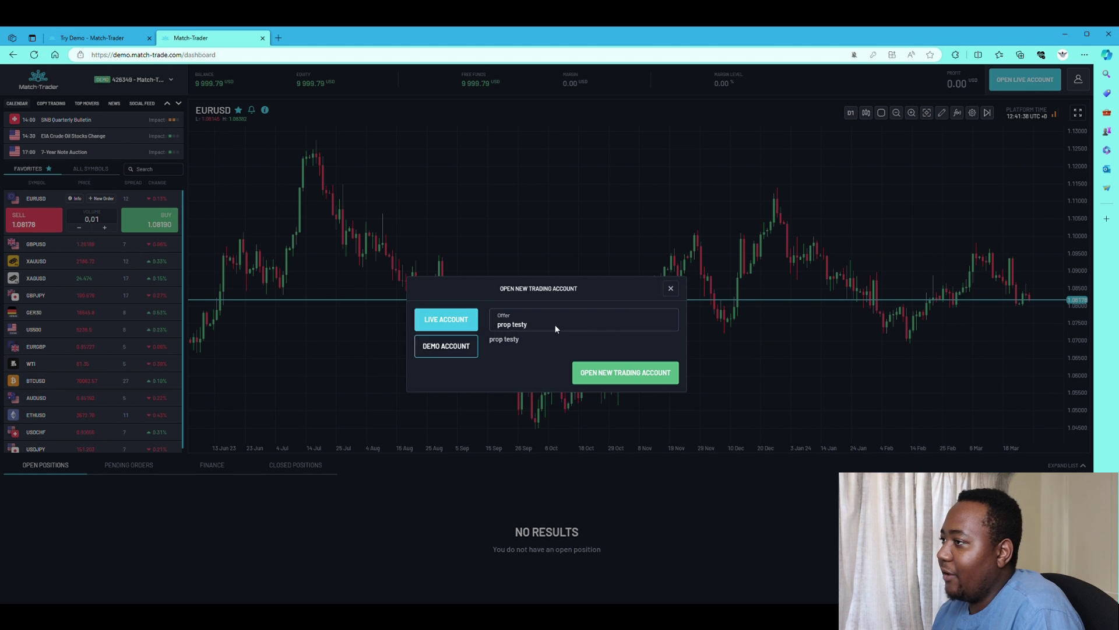
click(670, 289)
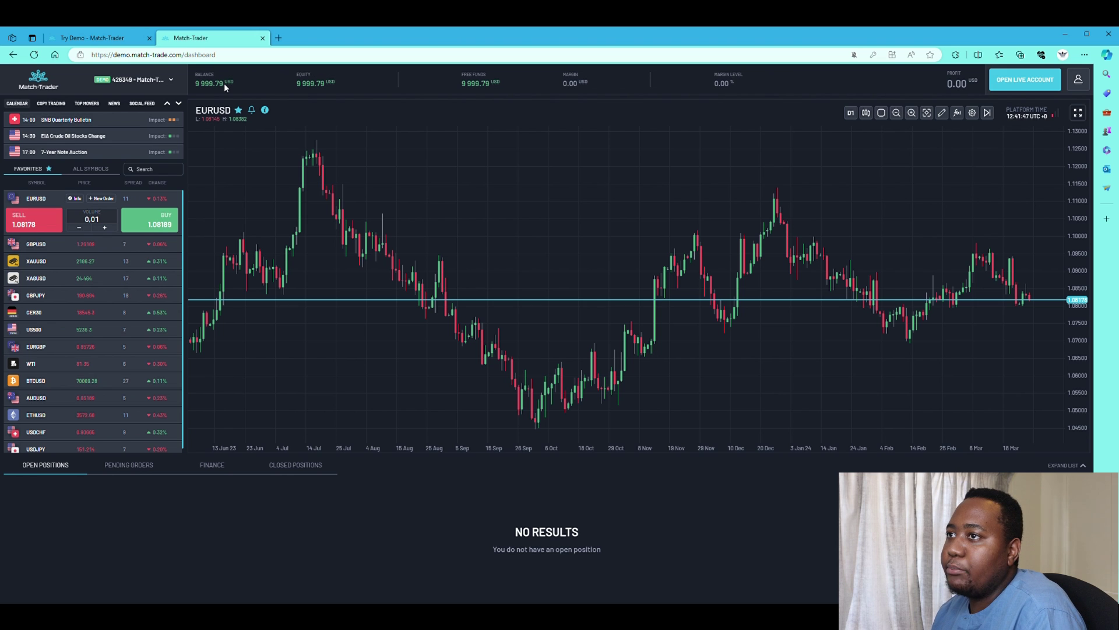
click(122, 82)
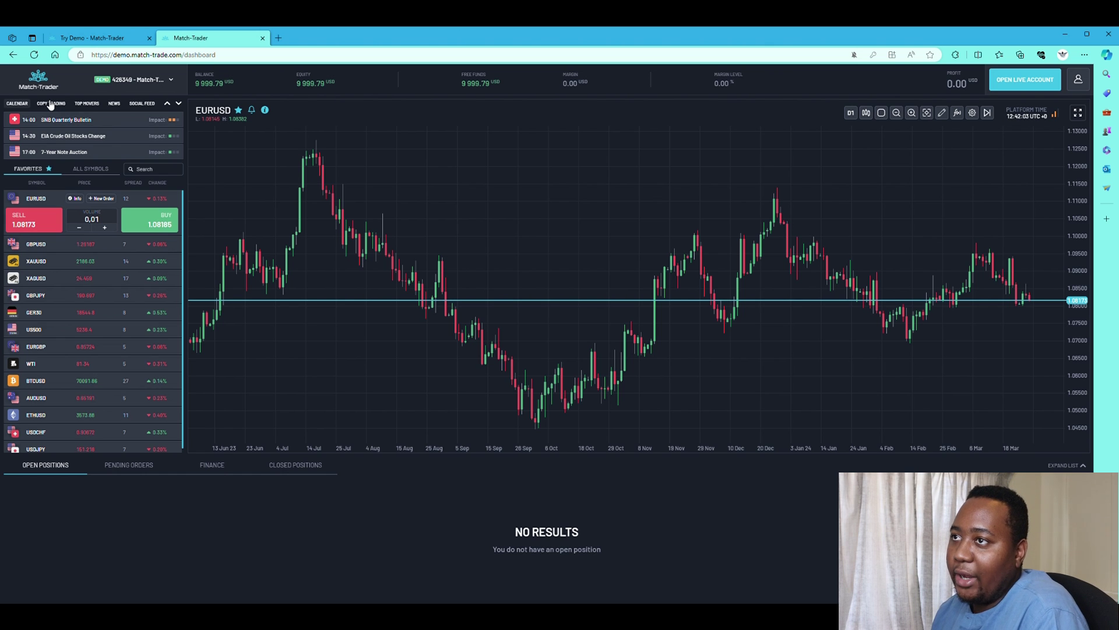
- Expand the economic calendar and exclude High from its impact filter, leaving Low and Medium
click(179, 103)
scroll(80, 303, down, 3)
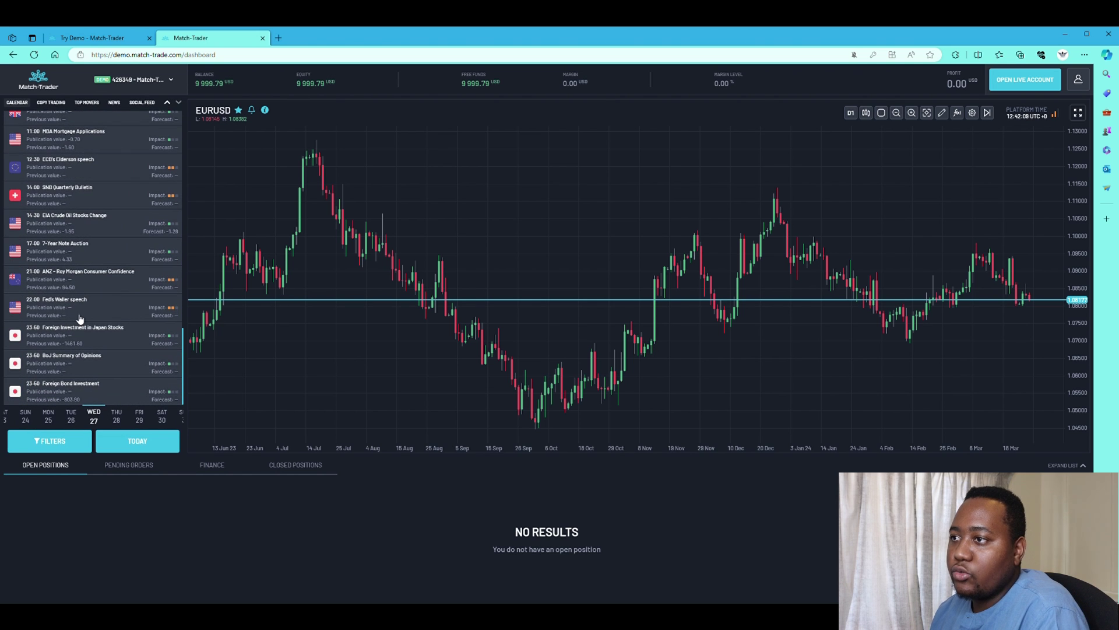
click(69, 438)
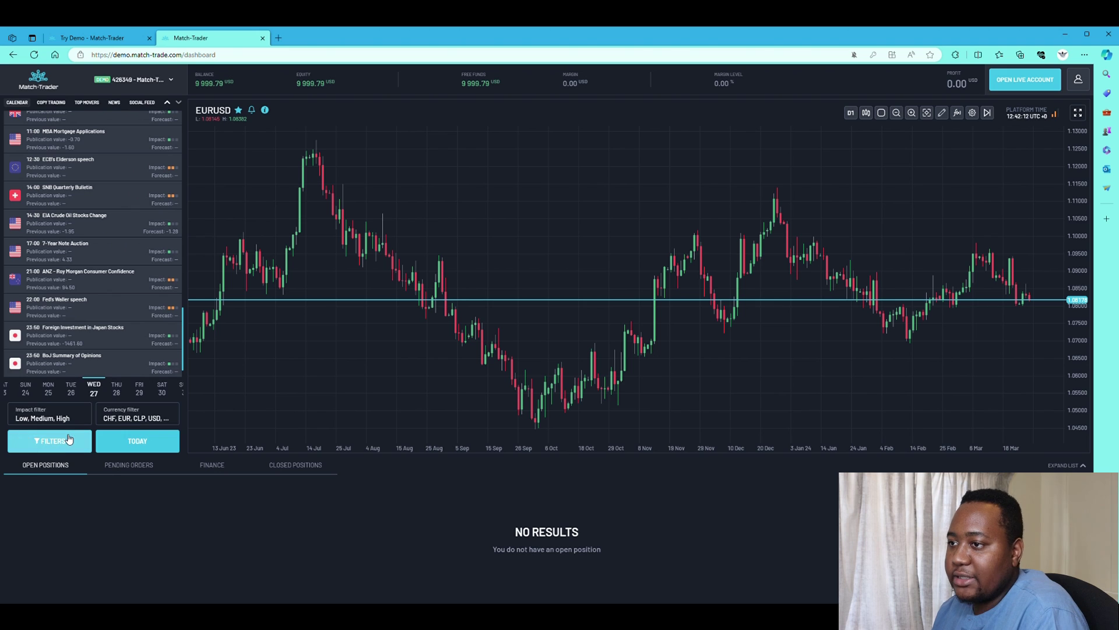
click(67, 418)
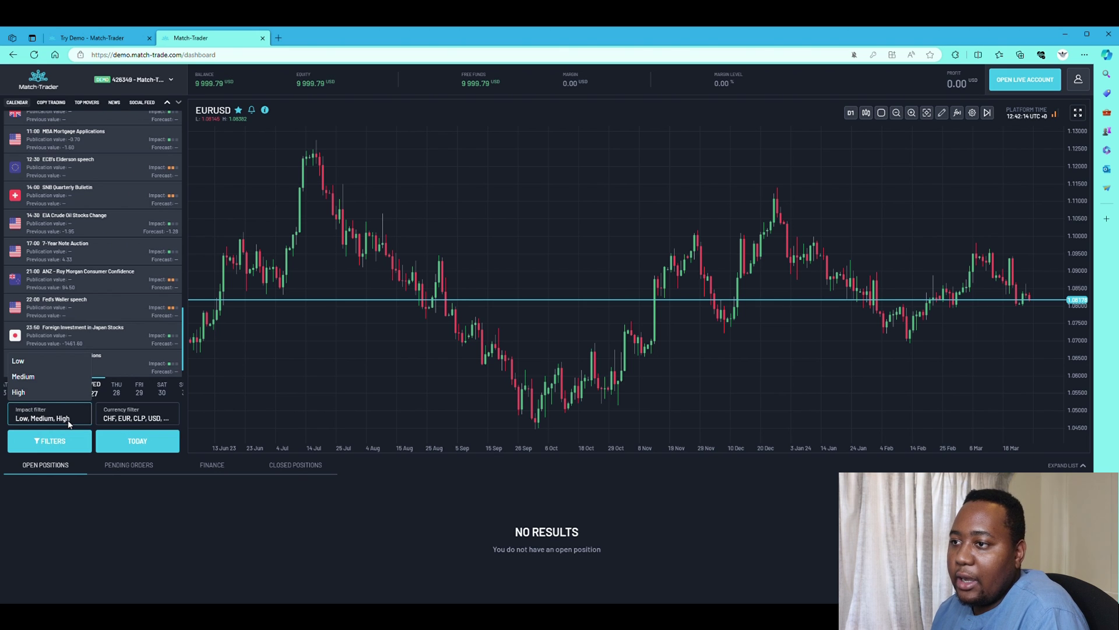
click(32, 392)
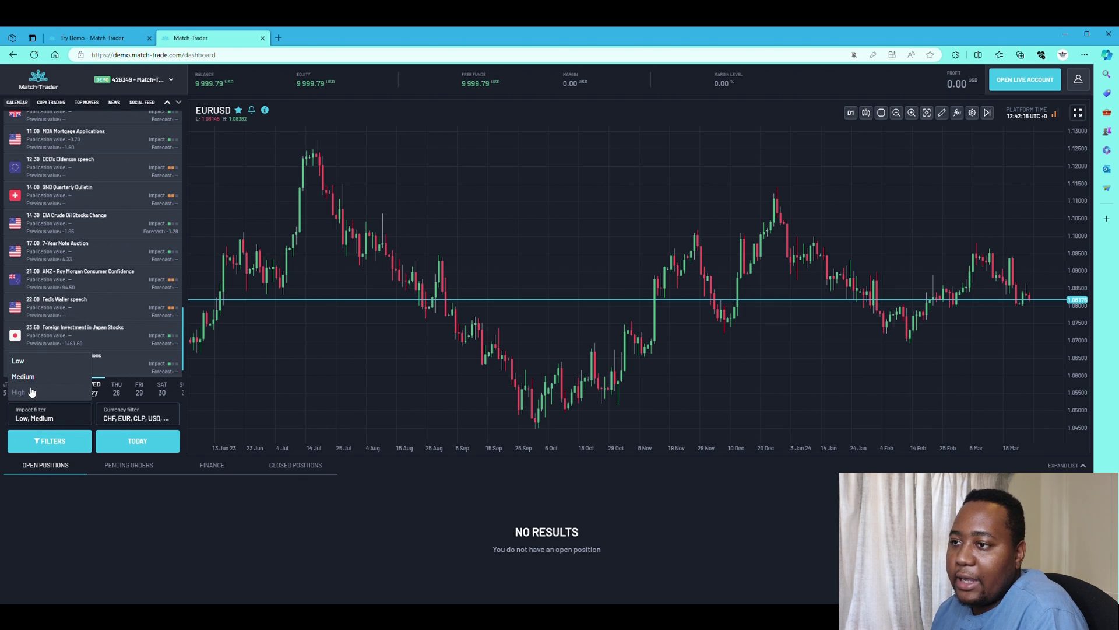
- Remove CHF, EUR, CLP, CAD, NOK, INR, CNY, AUD, RON, JPY, PLN, GBP and CZK from the calendar's currency filter and show today's events
click(142, 419)
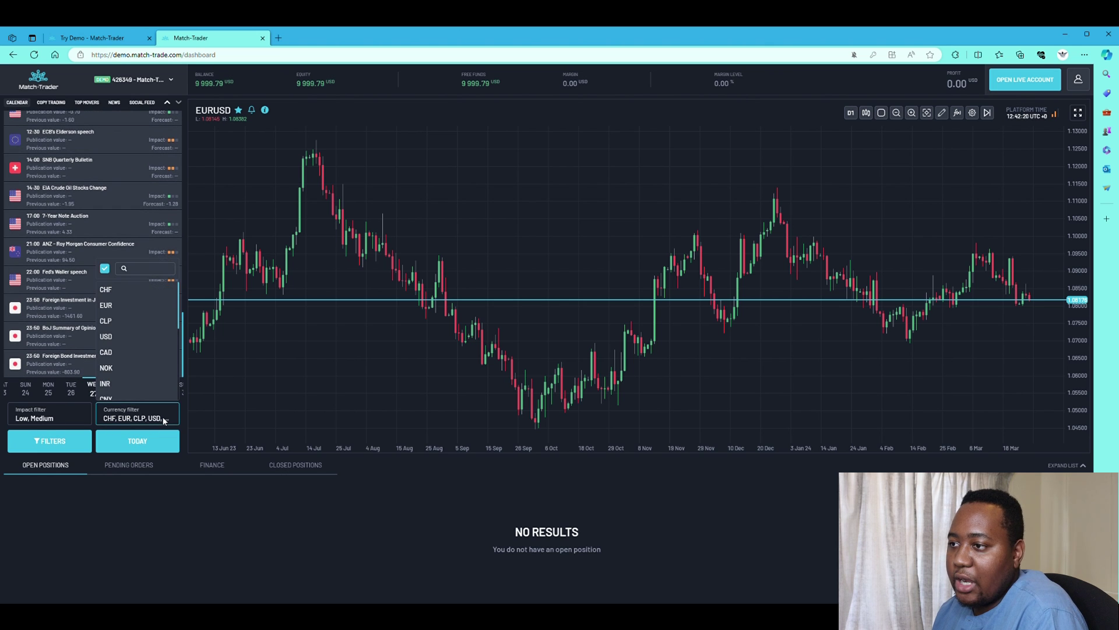
click(120, 341)
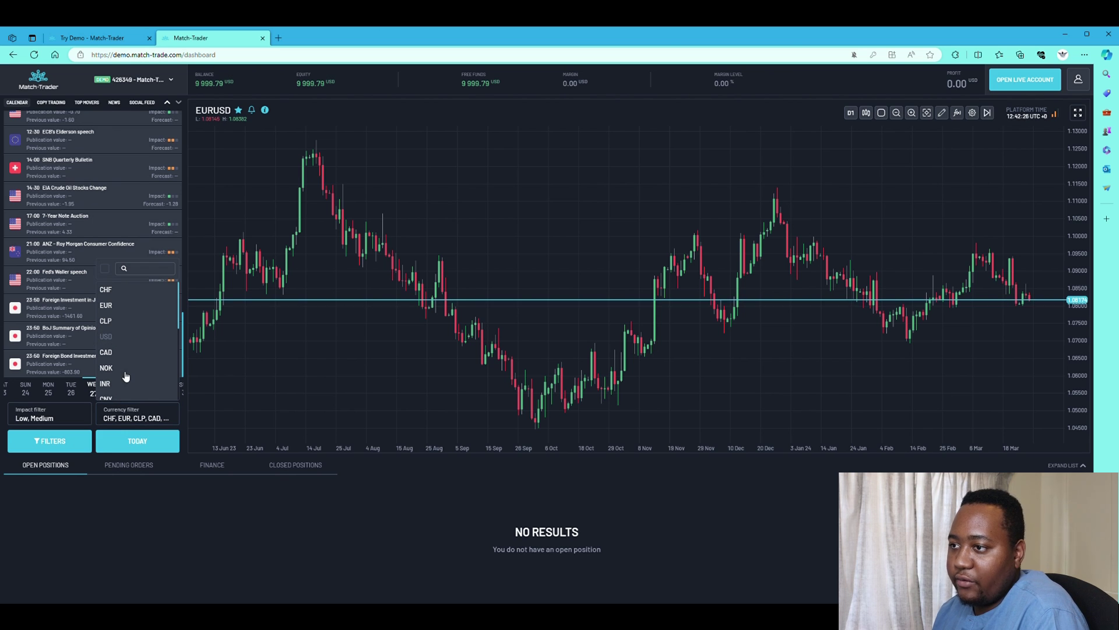
click(111, 320)
click(108, 305)
click(108, 290)
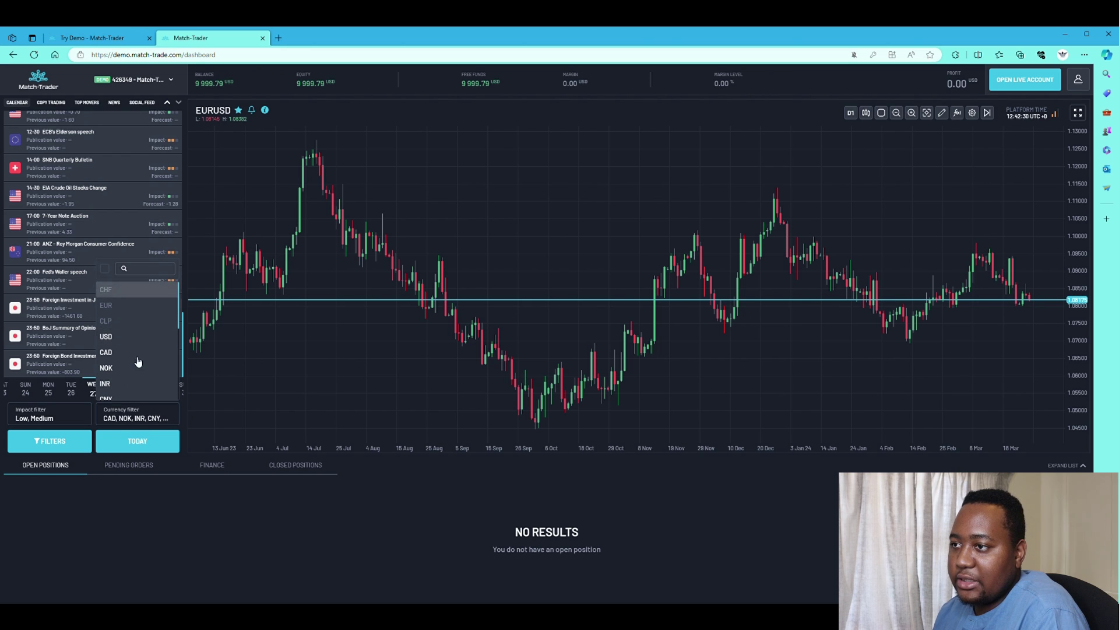
click(126, 356)
click(123, 369)
click(121, 384)
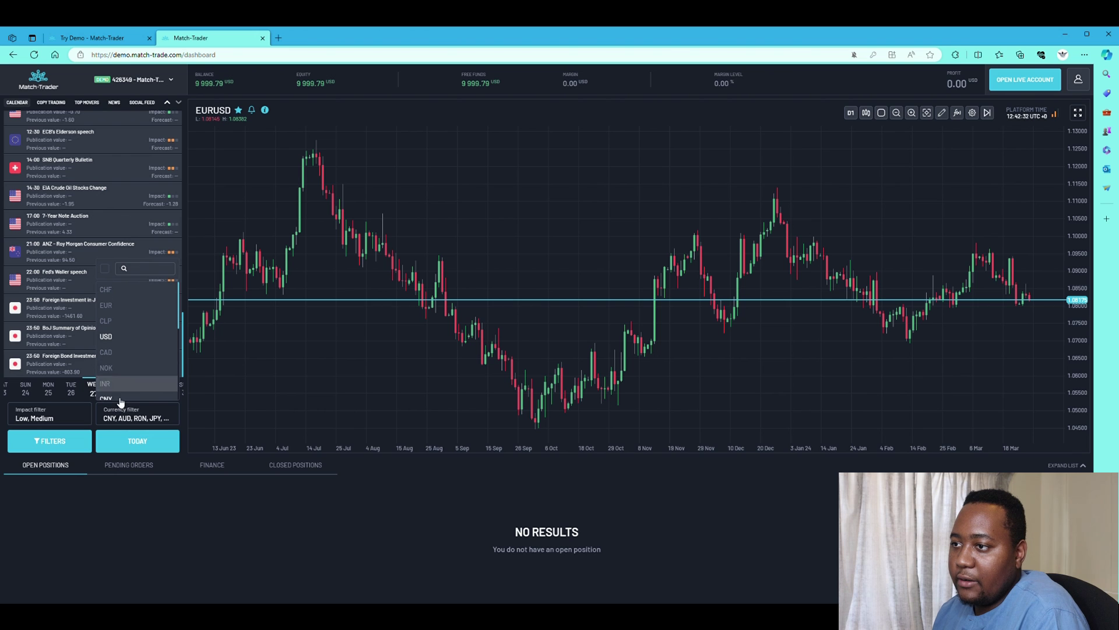
click(119, 400)
scroll(119, 391, down, 1)
click(119, 362)
click(120, 377)
click(121, 395)
scroll(119, 388, down, 2)
click(120, 357)
click(120, 372)
click(119, 386)
scroll(122, 378, down, 2)
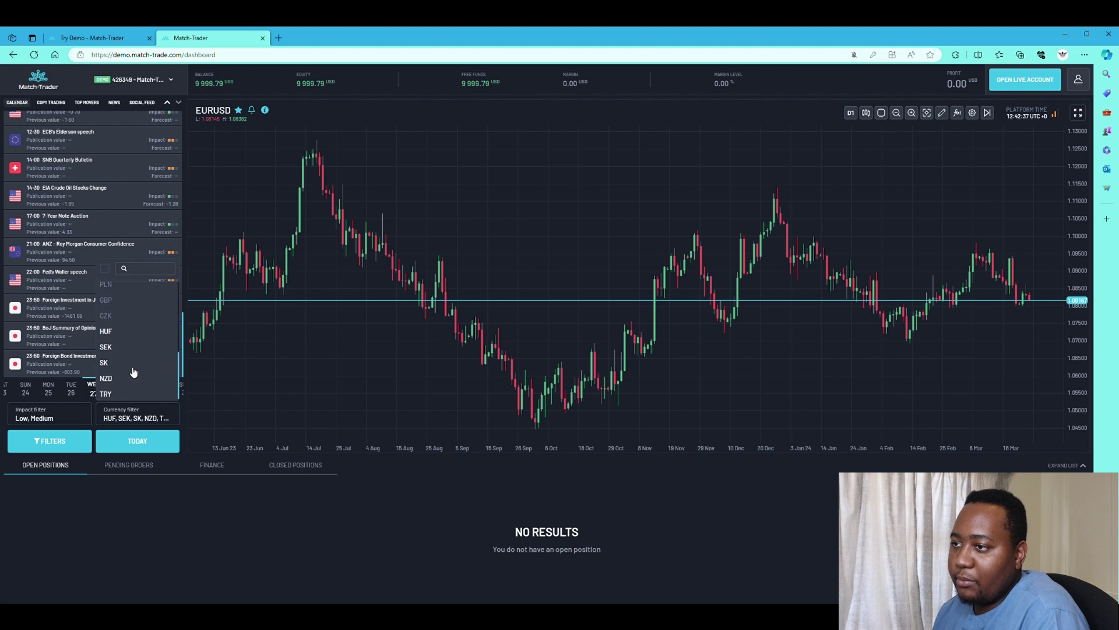
click(138, 443)
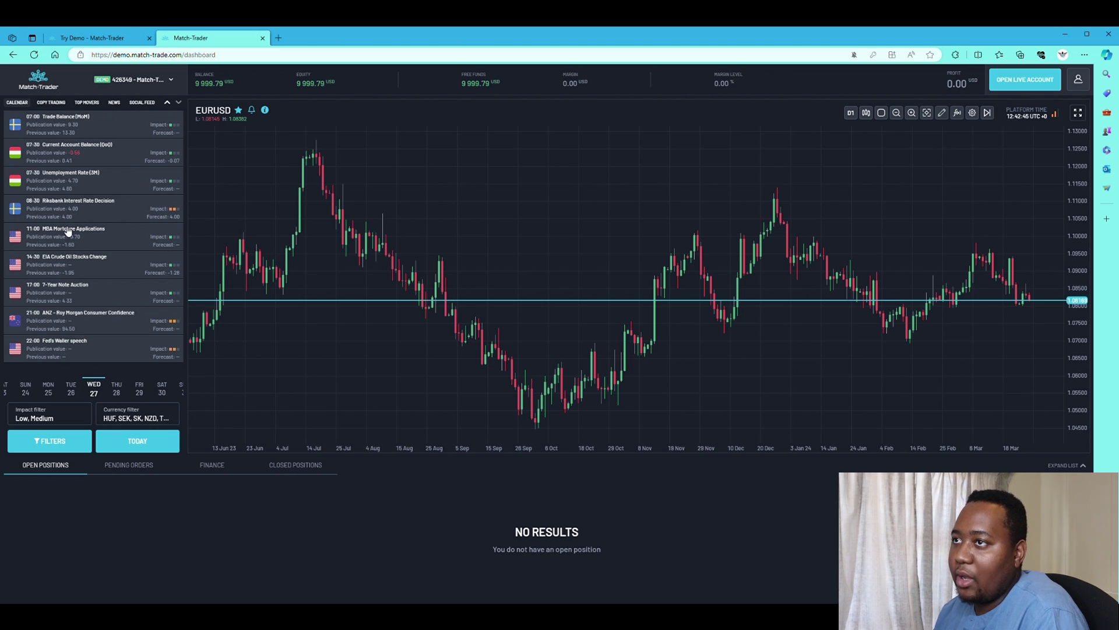
- Examine the expanded copy trading offers and the expanded list of top movers
click(54, 103)
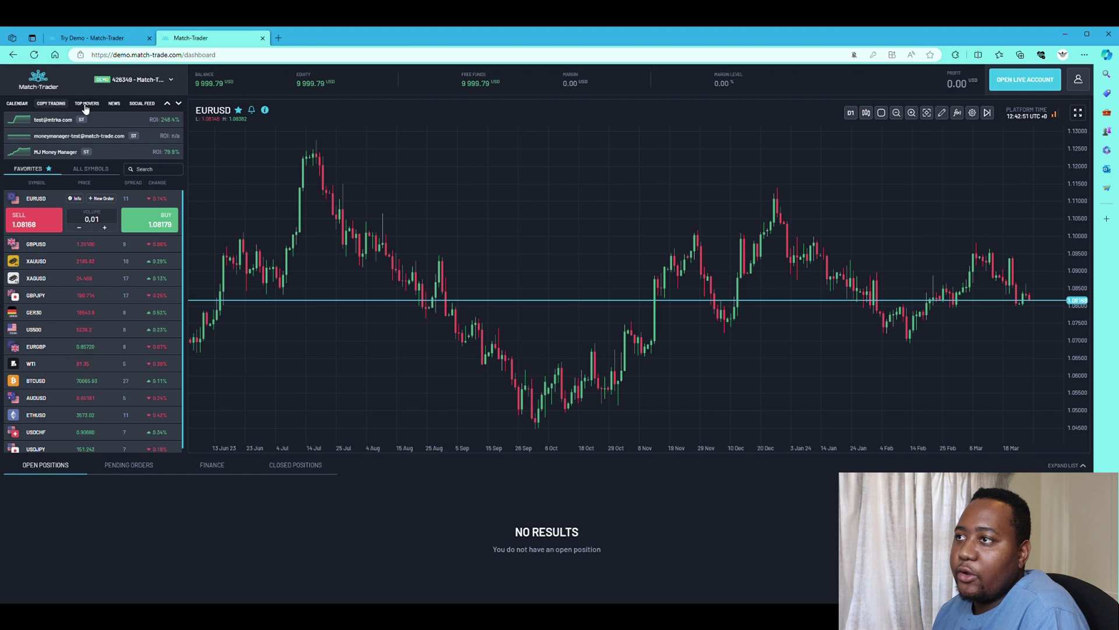
click(179, 104)
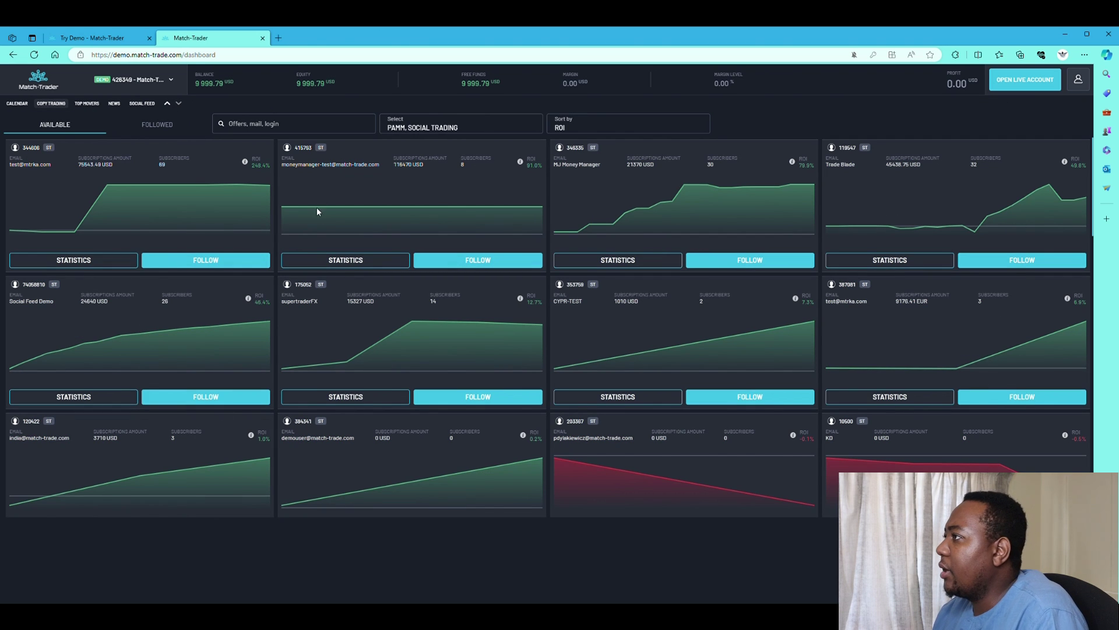
click(87, 103)
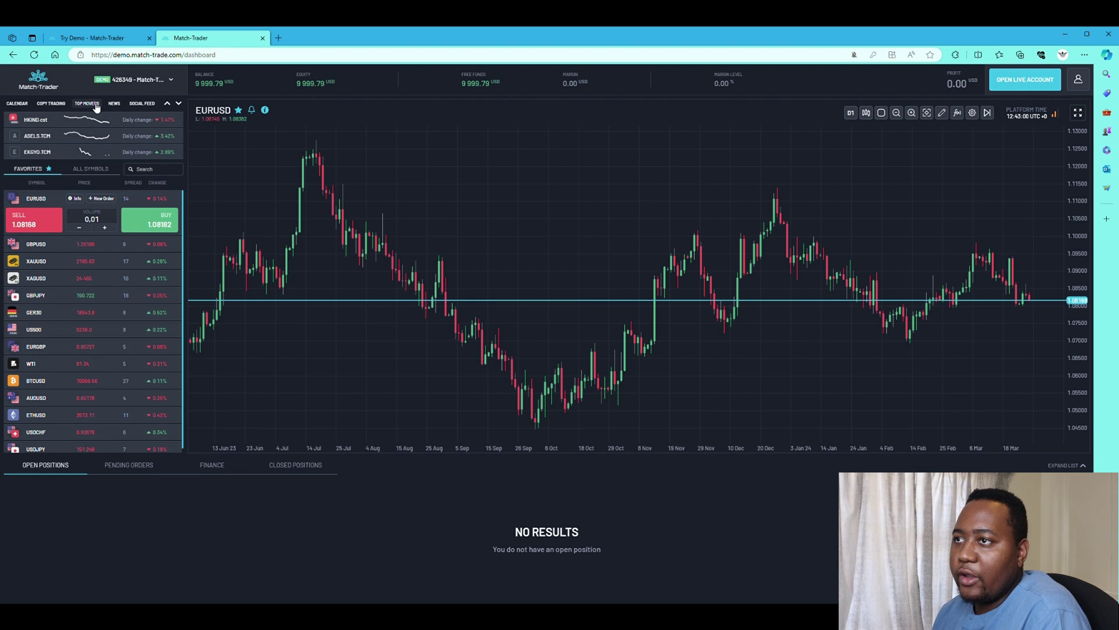
click(179, 103)
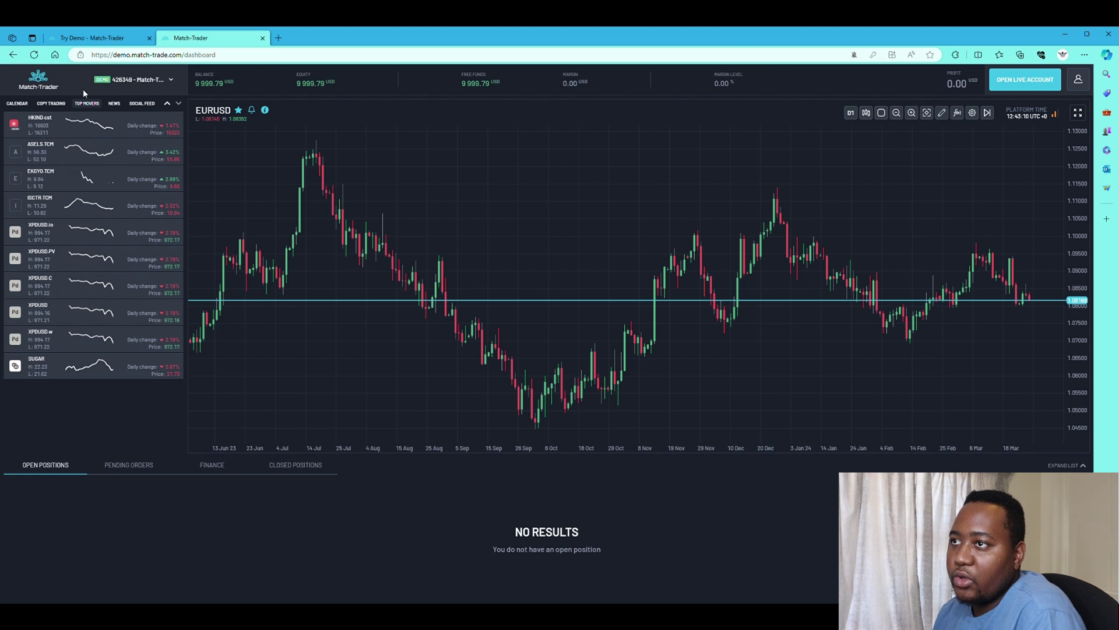
- Open the HKIND.cst chart from the top movers and return to the trading dashboard
click(58, 126)
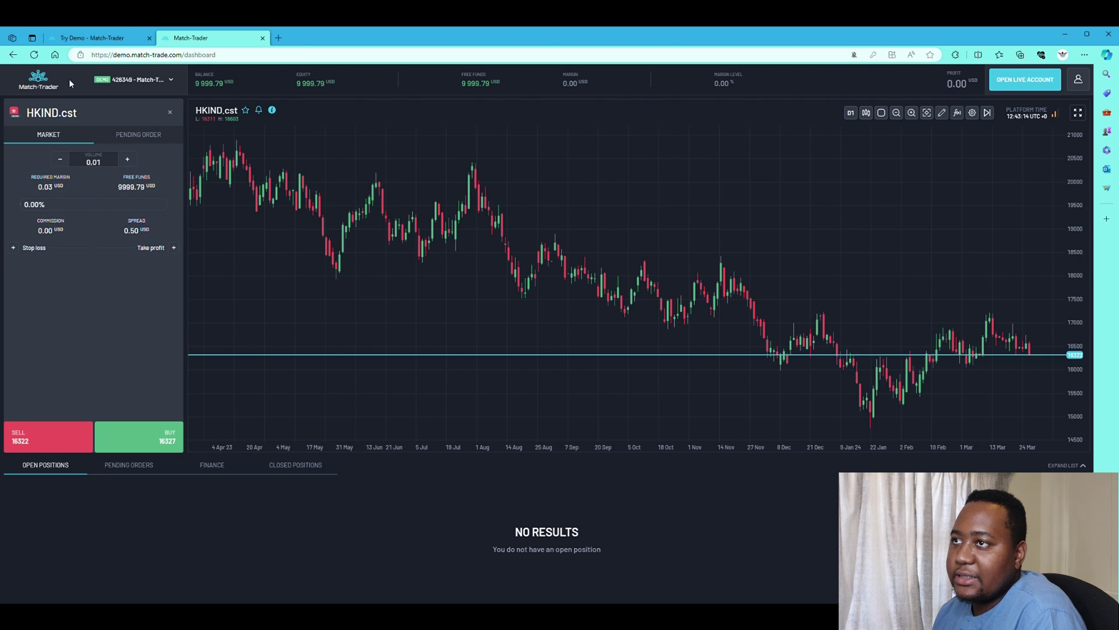
click(12, 56)
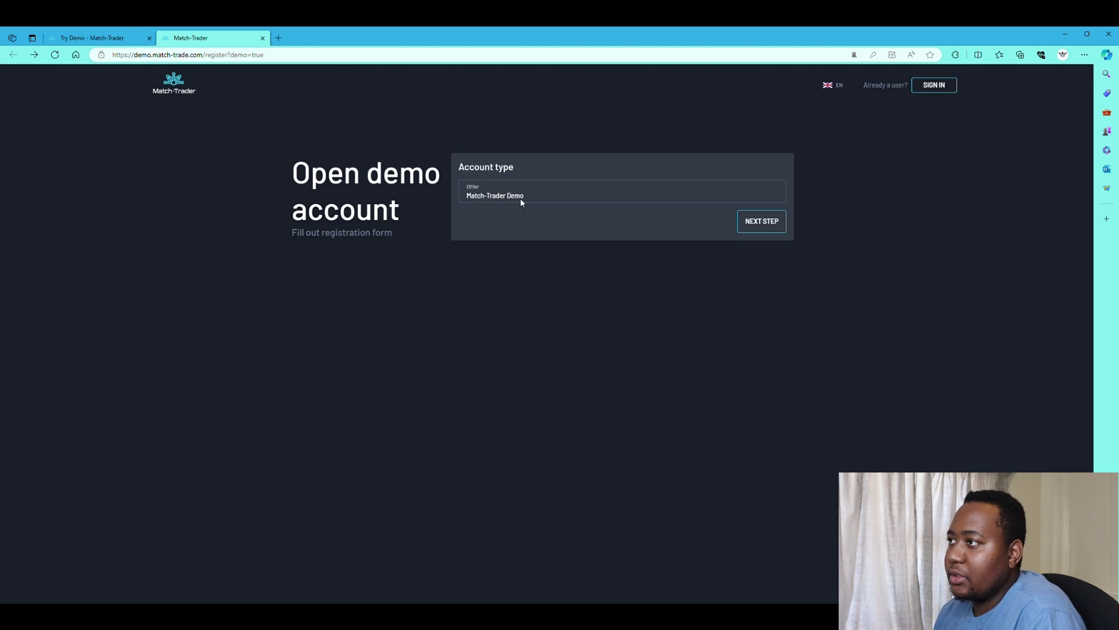
click(934, 85)
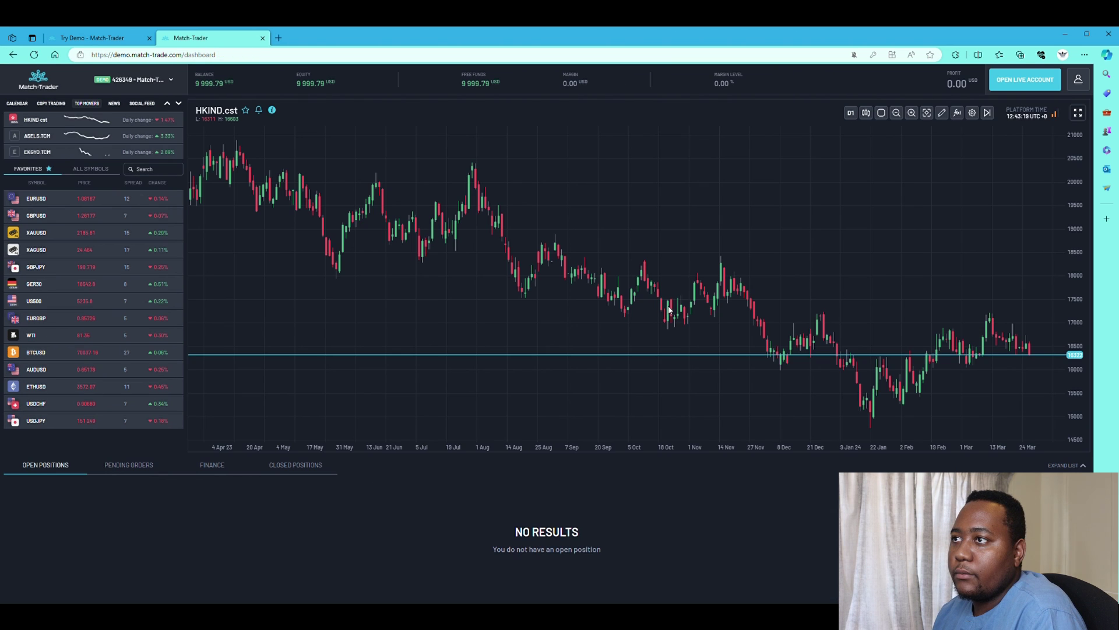
- Examine the expanded market news and the social feed of other traders' positions
click(116, 105)
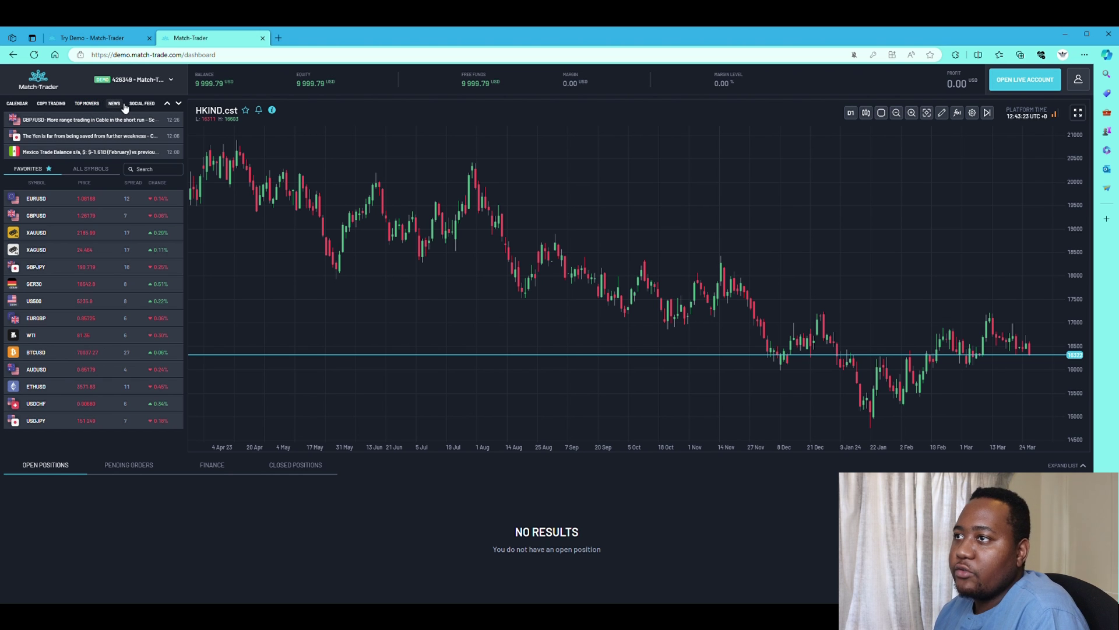
click(179, 105)
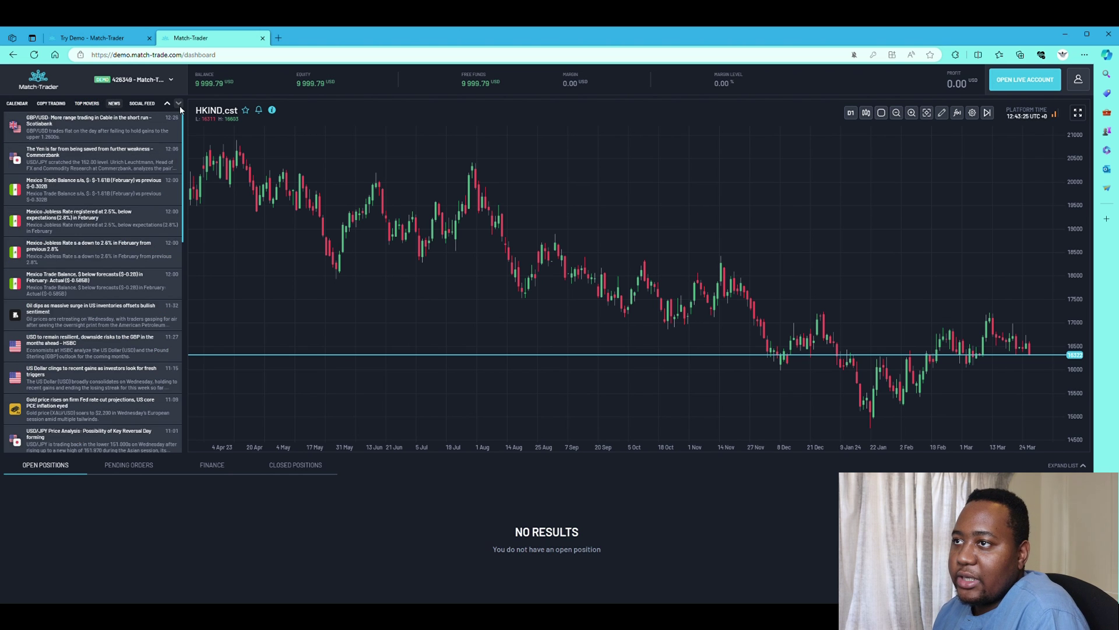
click(144, 105)
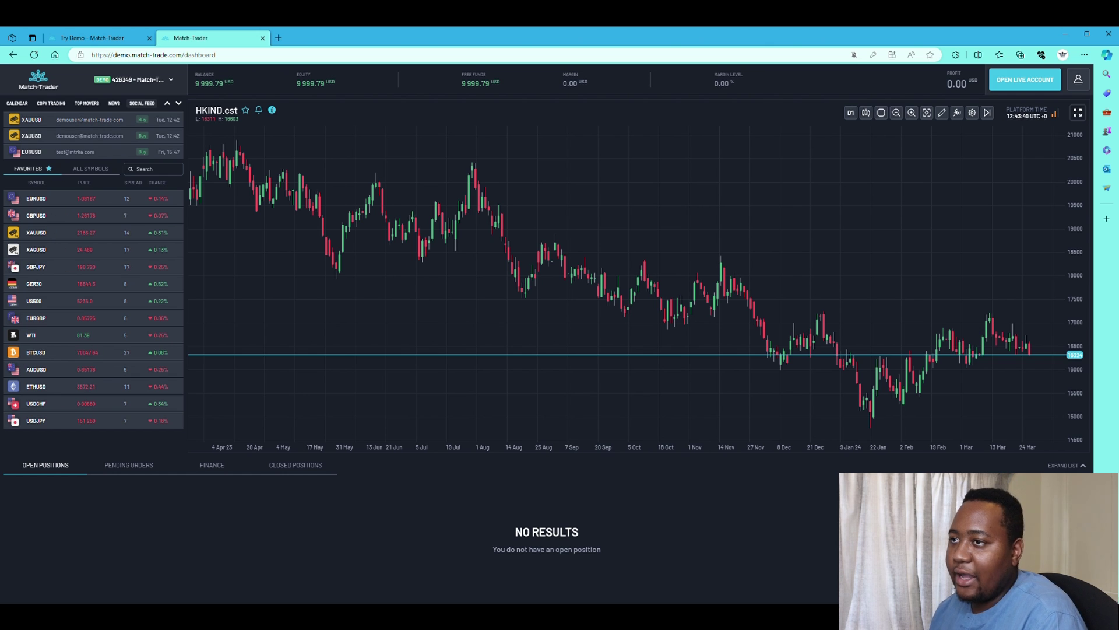
- Open the GER30 chart from the indices group in the full symbol list
click(87, 170)
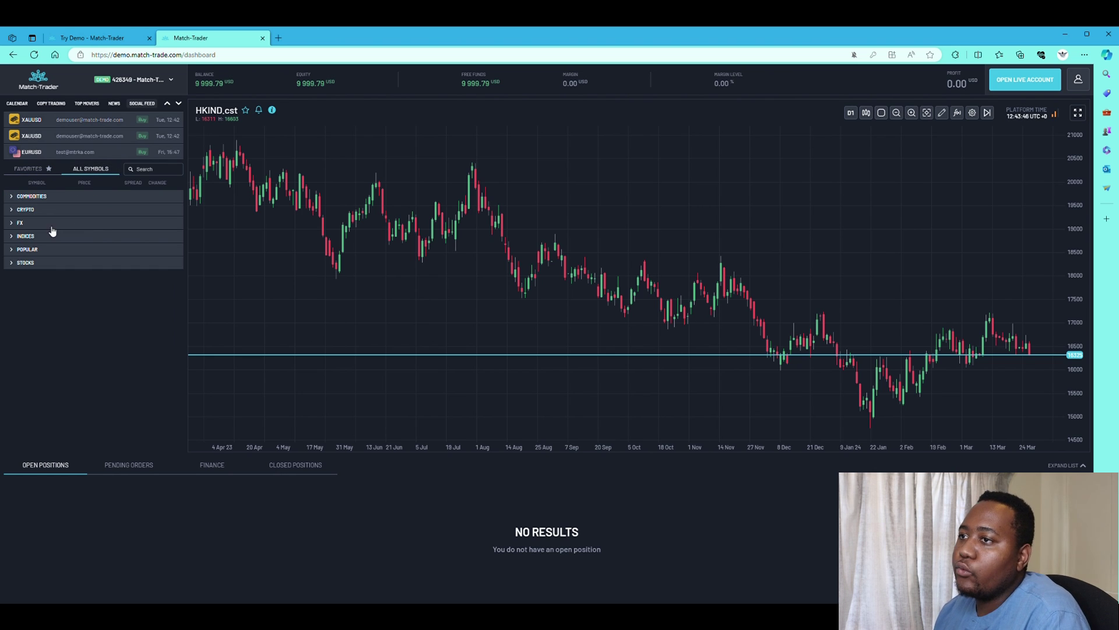
click(19, 238)
scroll(62, 321, down, 3)
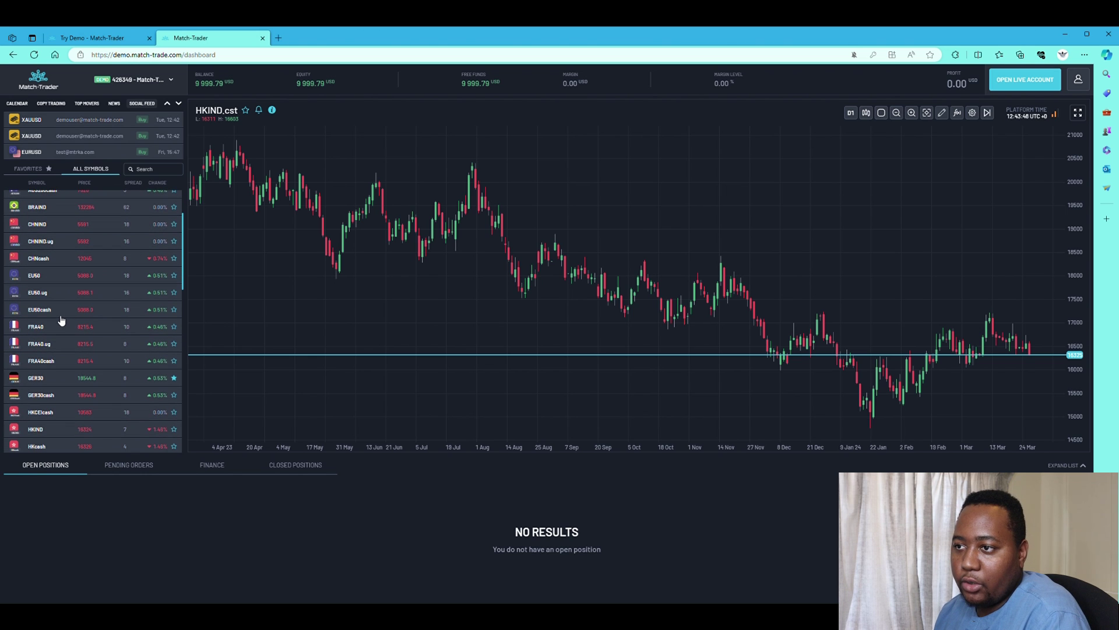
click(43, 378)
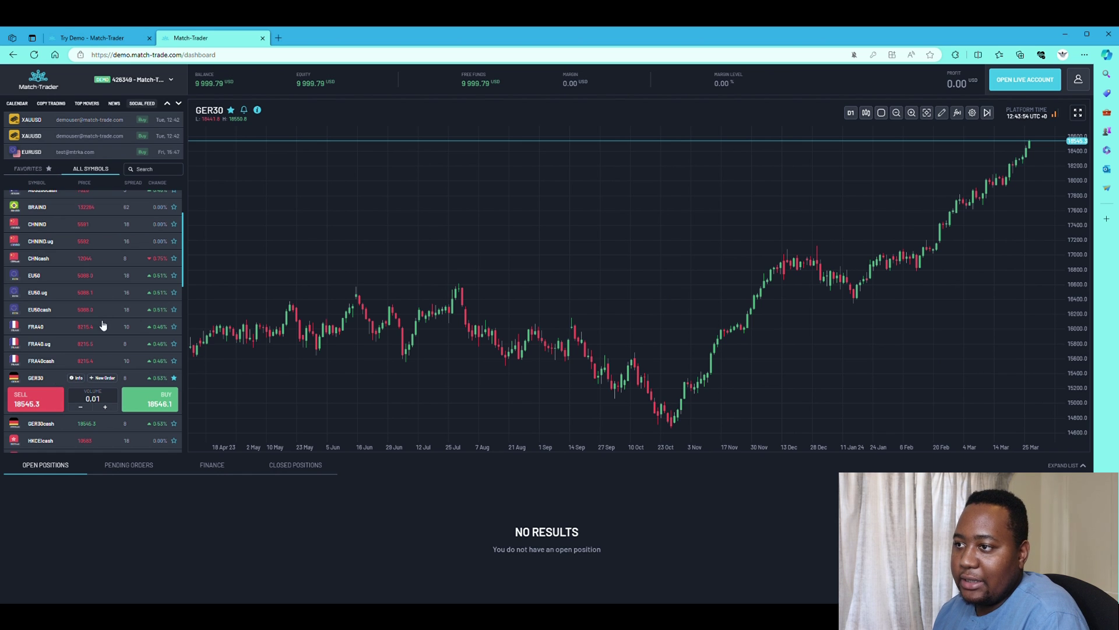
scroll(102, 325, down, 1)
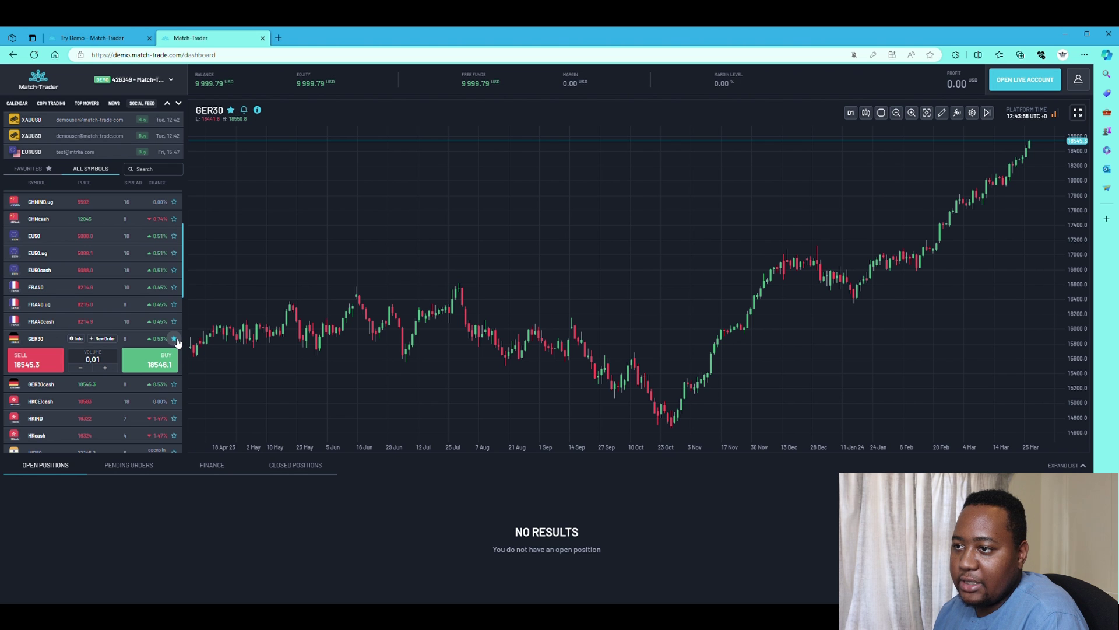
- Add US100cash and US30 from the full symbol list to the favorites and display the favorites list
scroll(127, 367, down, 5)
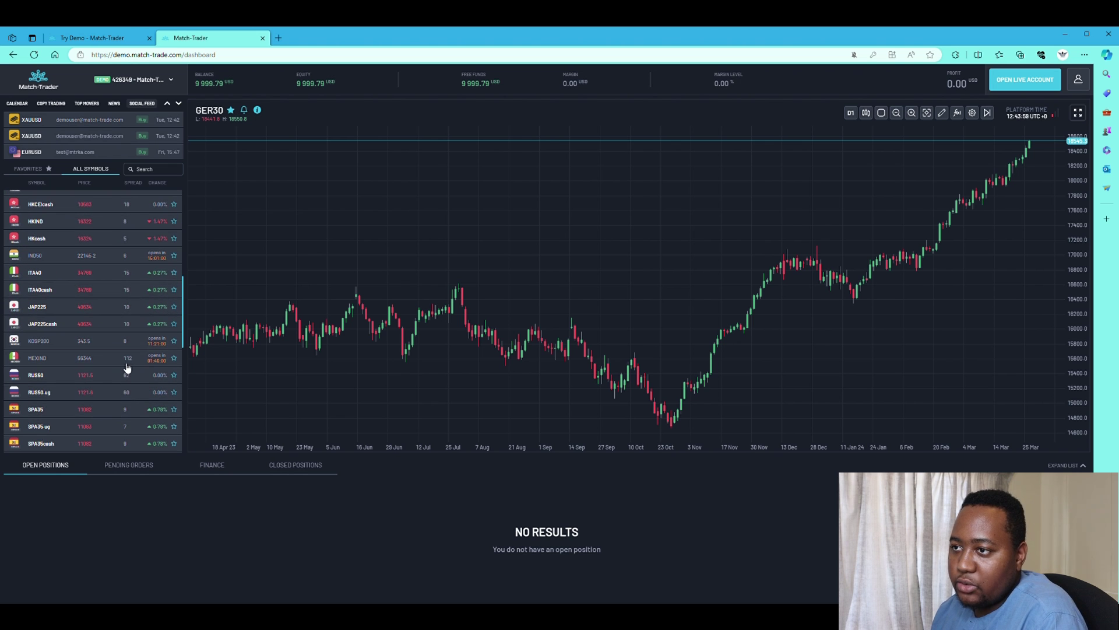
scroll(127, 367, down, 4)
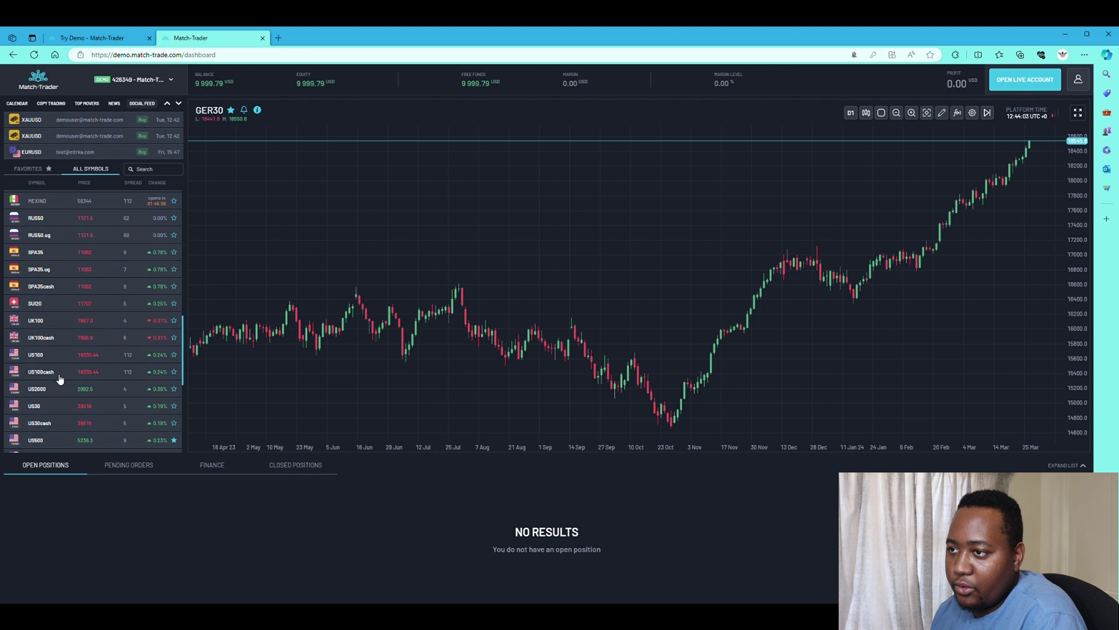
click(174, 372)
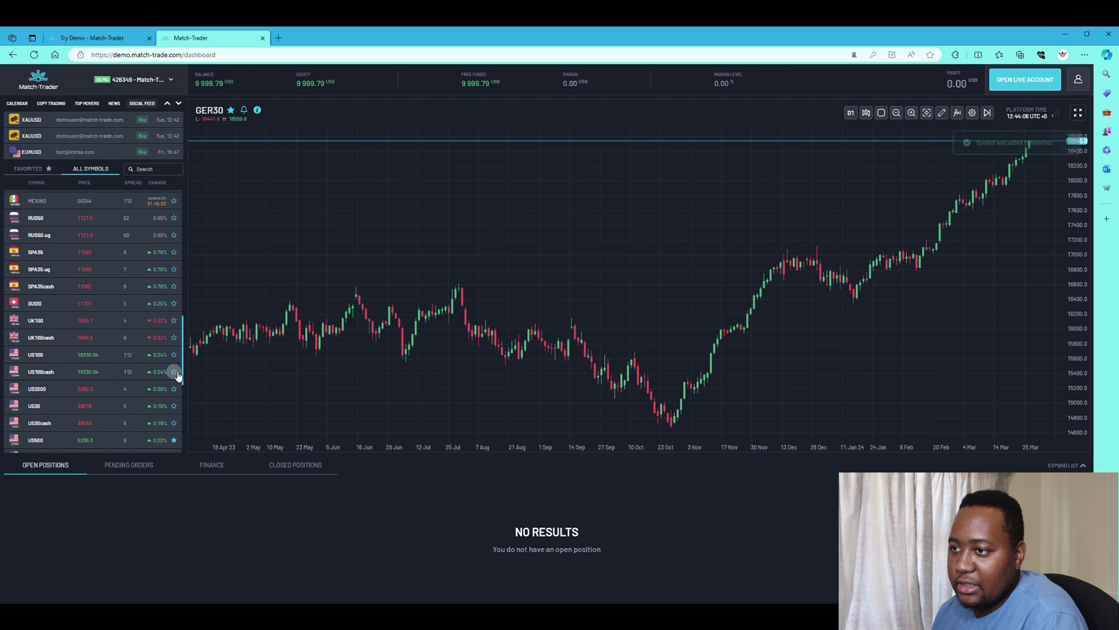
click(175, 406)
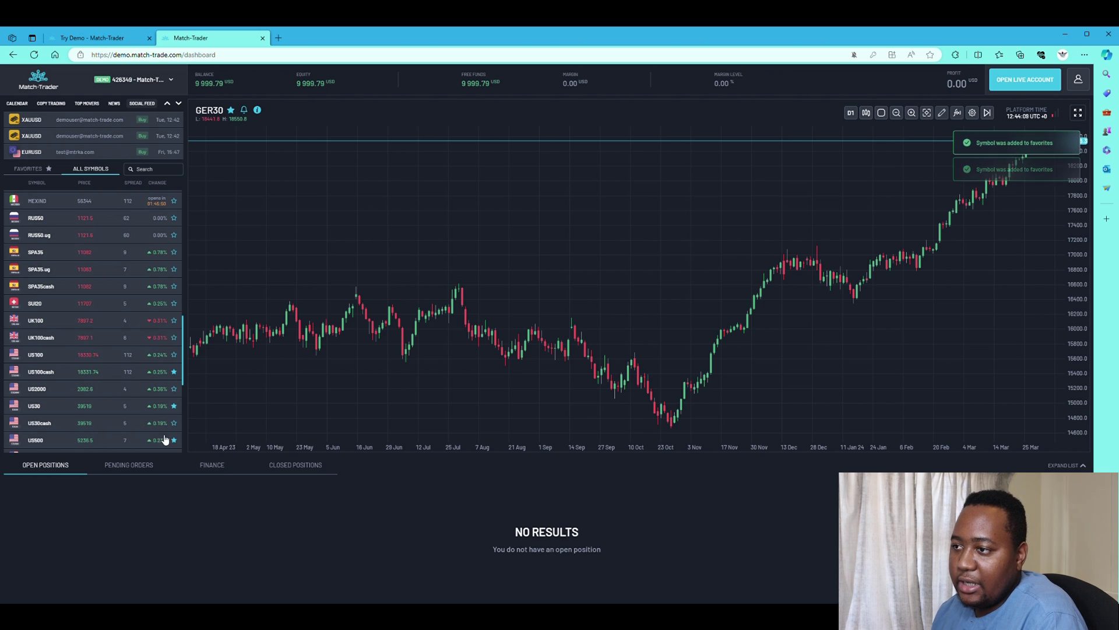
scroll(129, 419, down, 2)
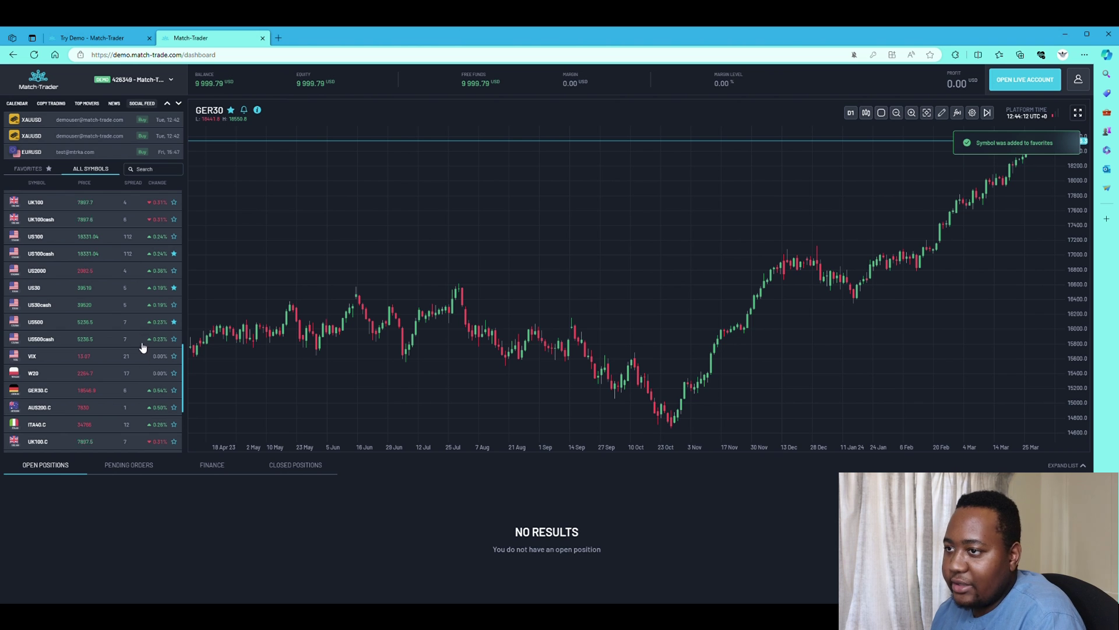
click(27, 169)
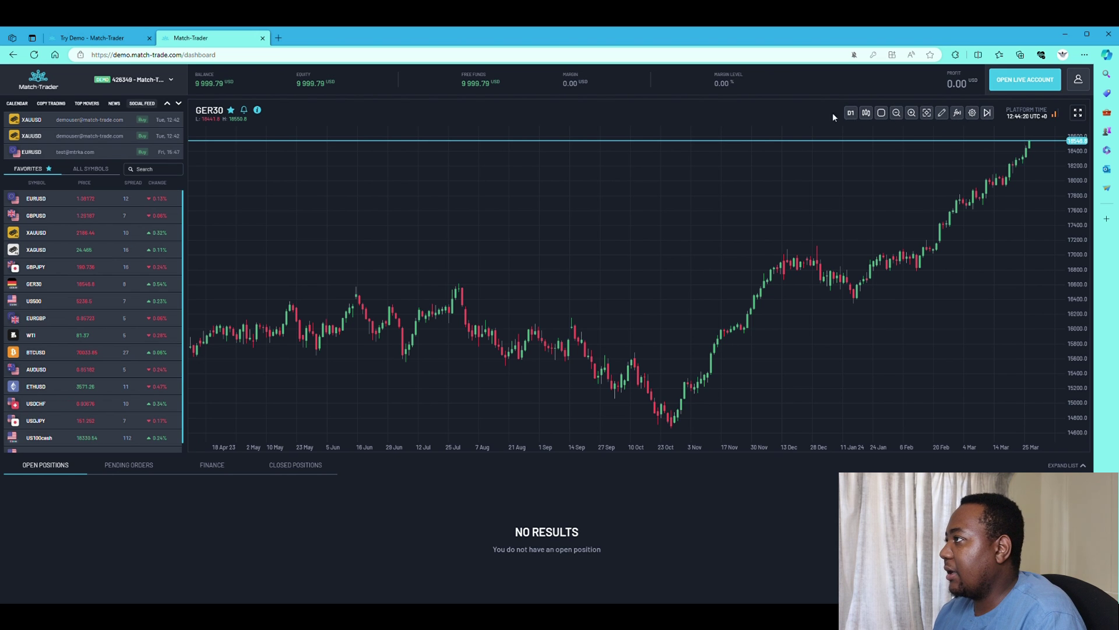
- Try the two-chart side-by-side layout and the four-chart grid, and restore the single-chart layout
click(882, 114)
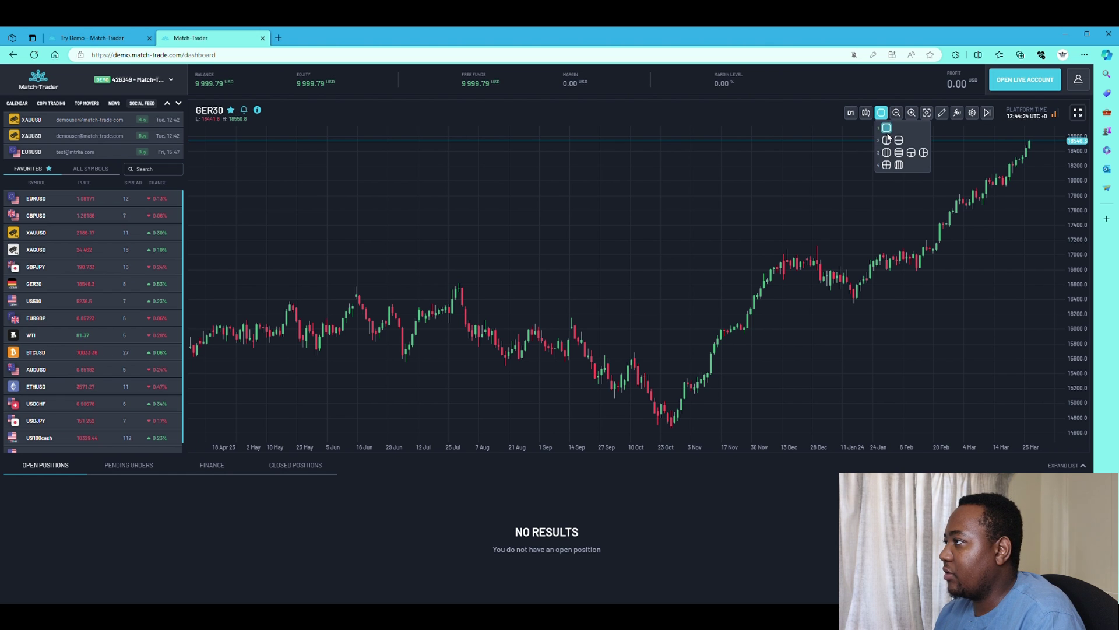
click(887, 140)
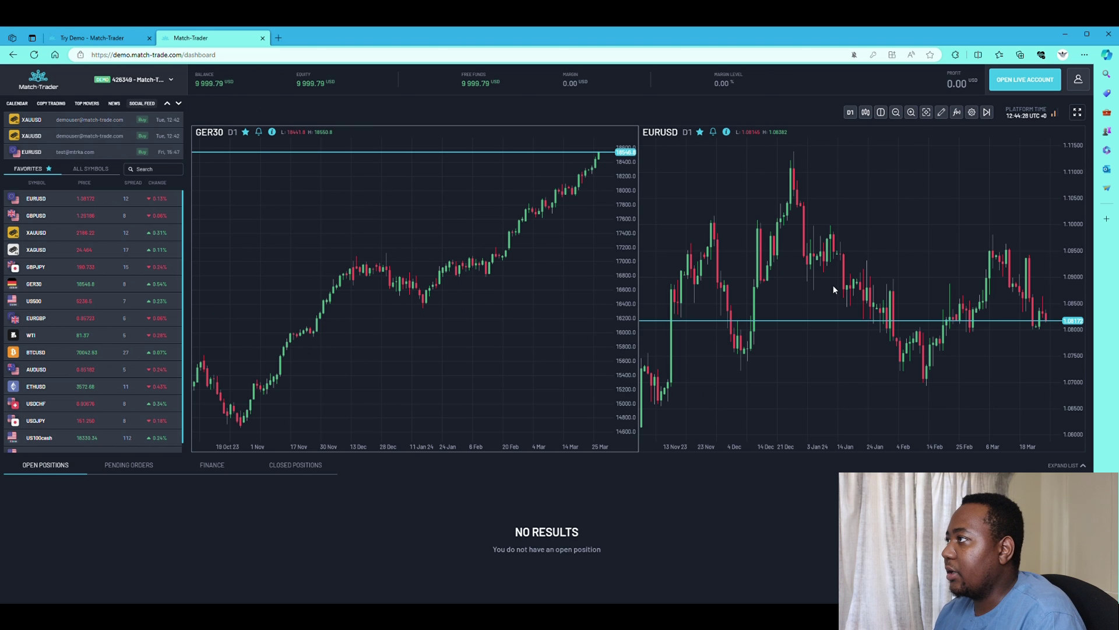
click(883, 113)
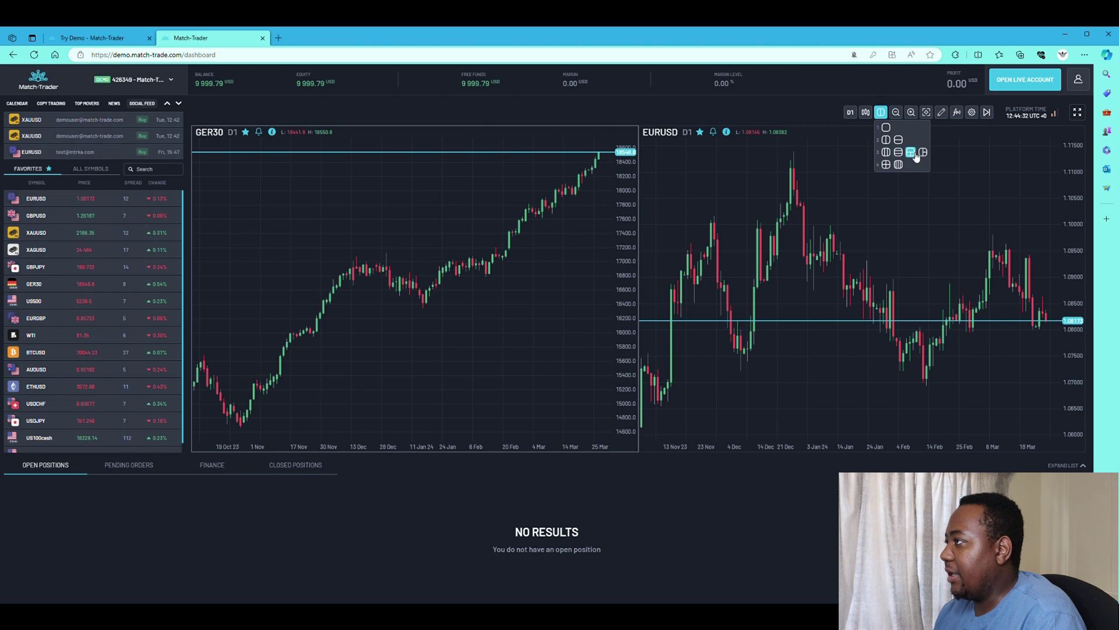
click(886, 165)
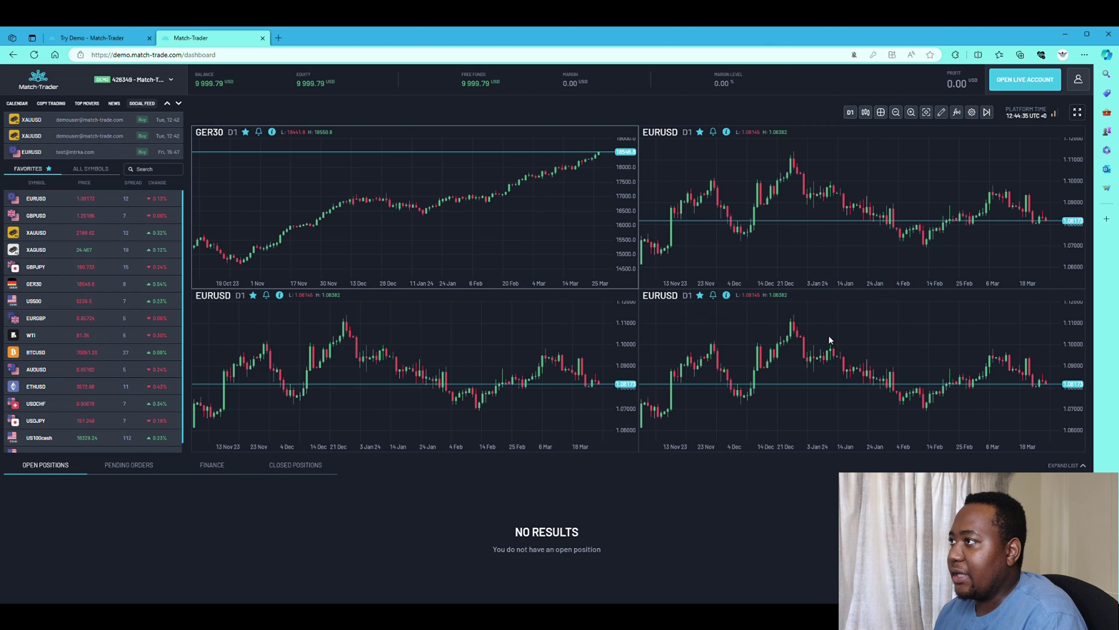
click(883, 116)
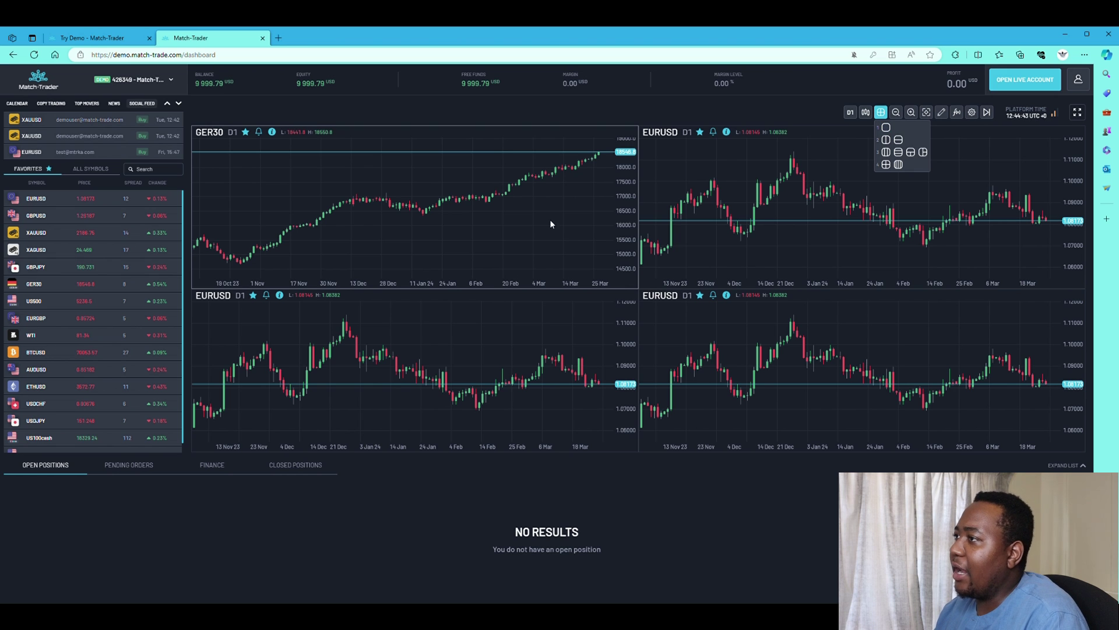
click(886, 128)
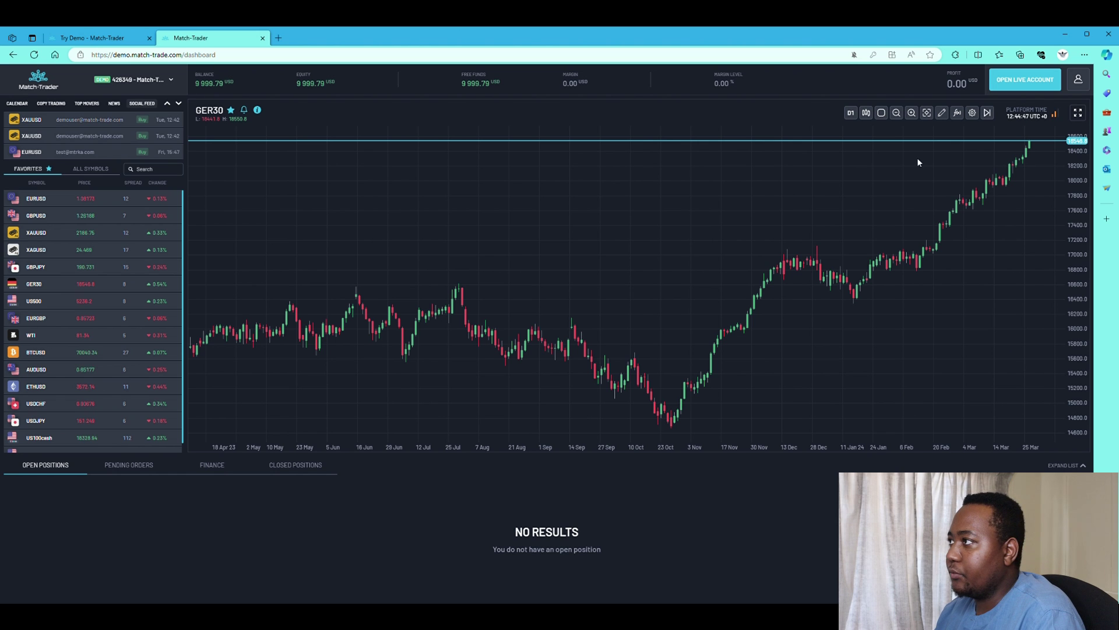
- Examine the GER30 daily chart at wider and closer zoom levels
click(897, 114)
click(911, 113)
click(912, 113)
scroll(581, 252, up, 2)
scroll(572, 266, down, 5)
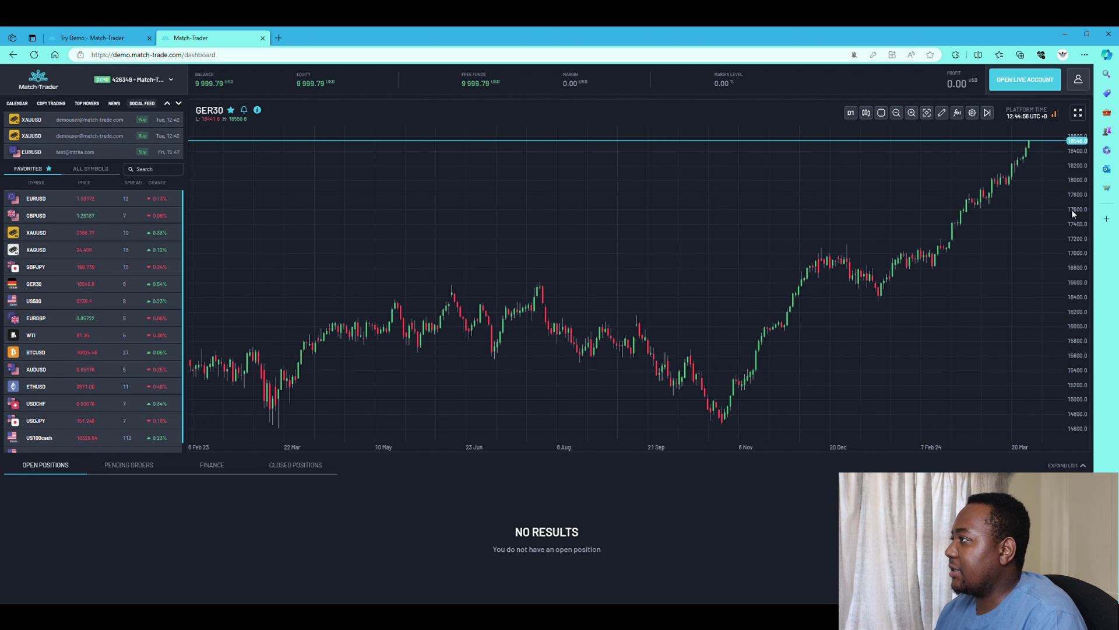
scroll(927, 166, down, 3)
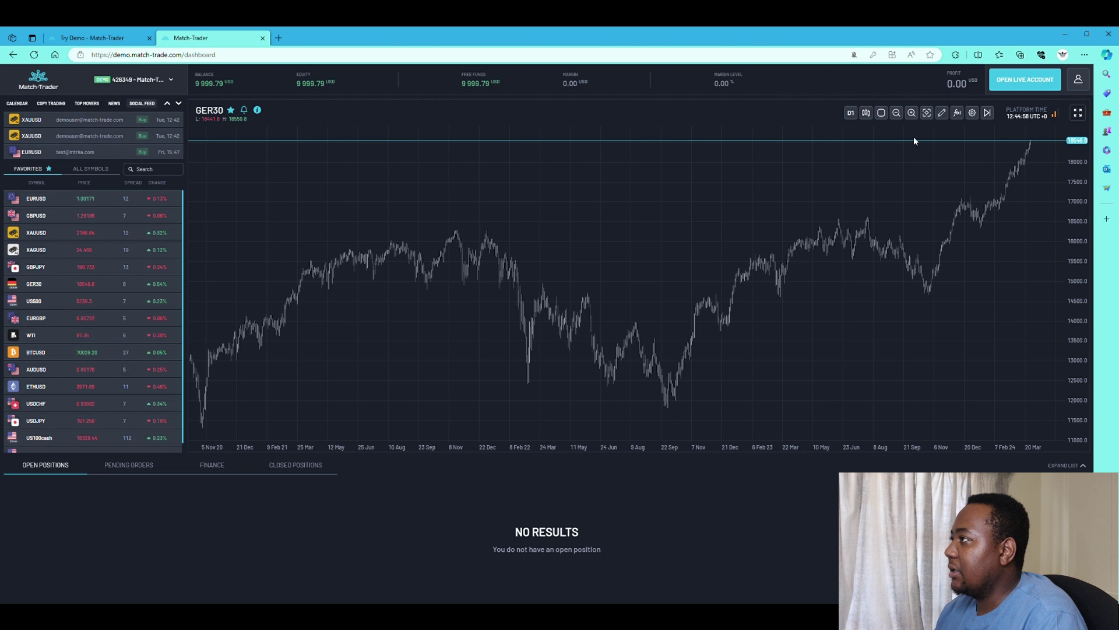
scroll(881, 174, up, 6)
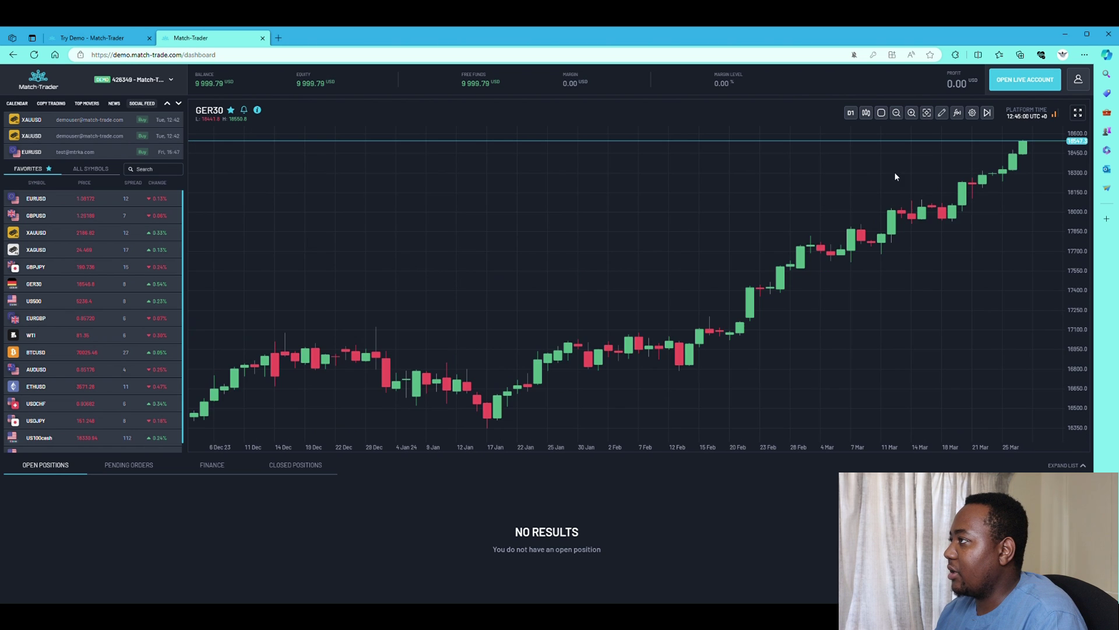
scroll(893, 198, down, 1)
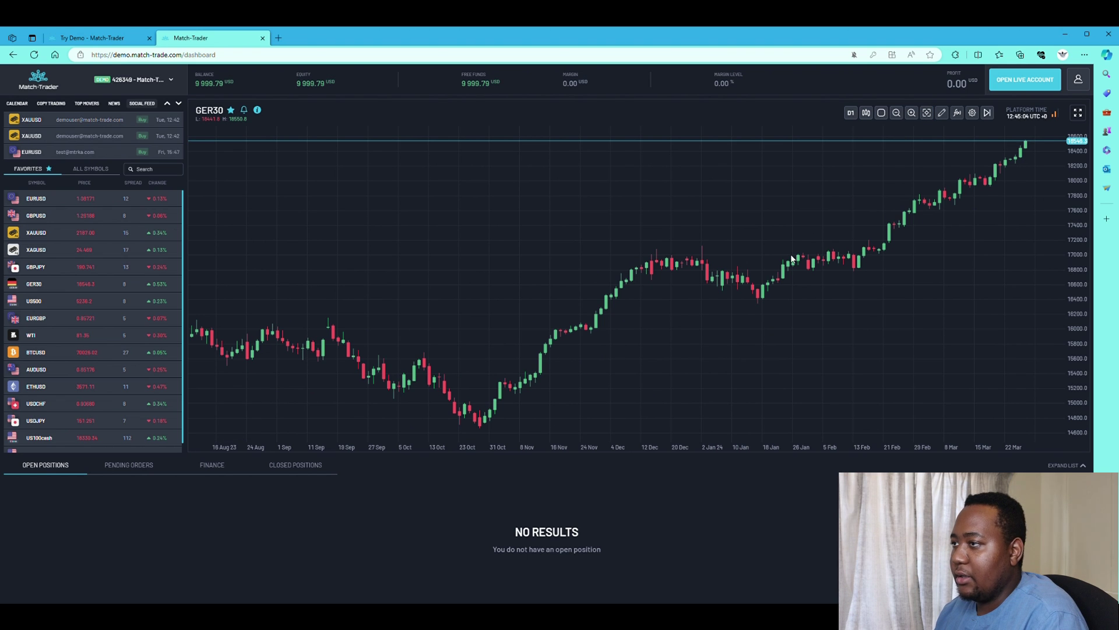
- Draw a channel along the GER30 rise from mid-January to late March, delete it, and view the drawing tools again
click(942, 113)
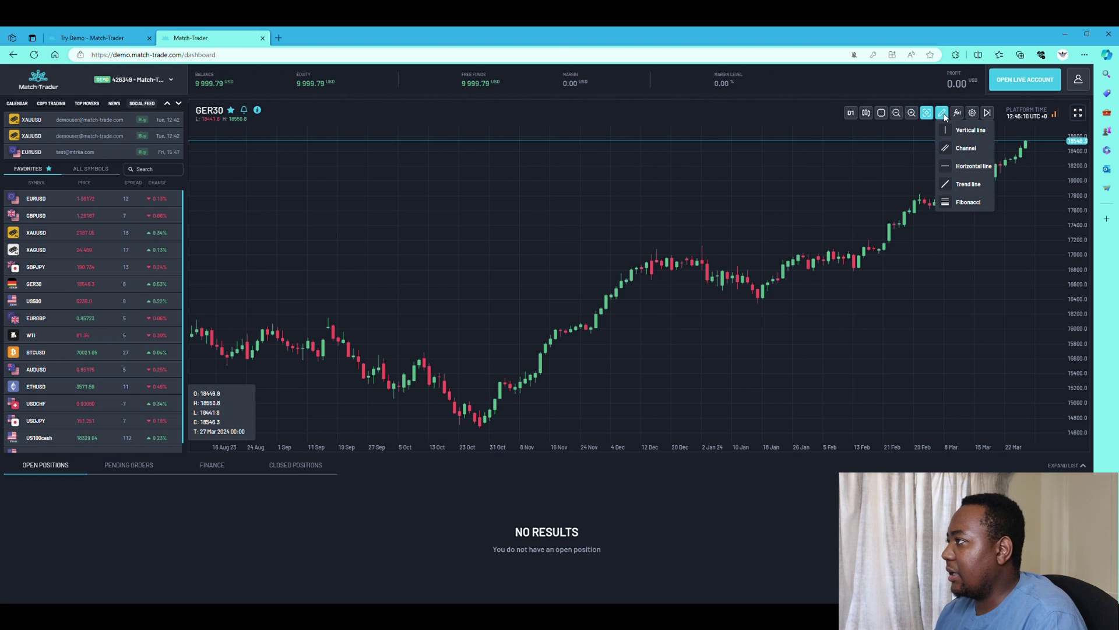
click(966, 148)
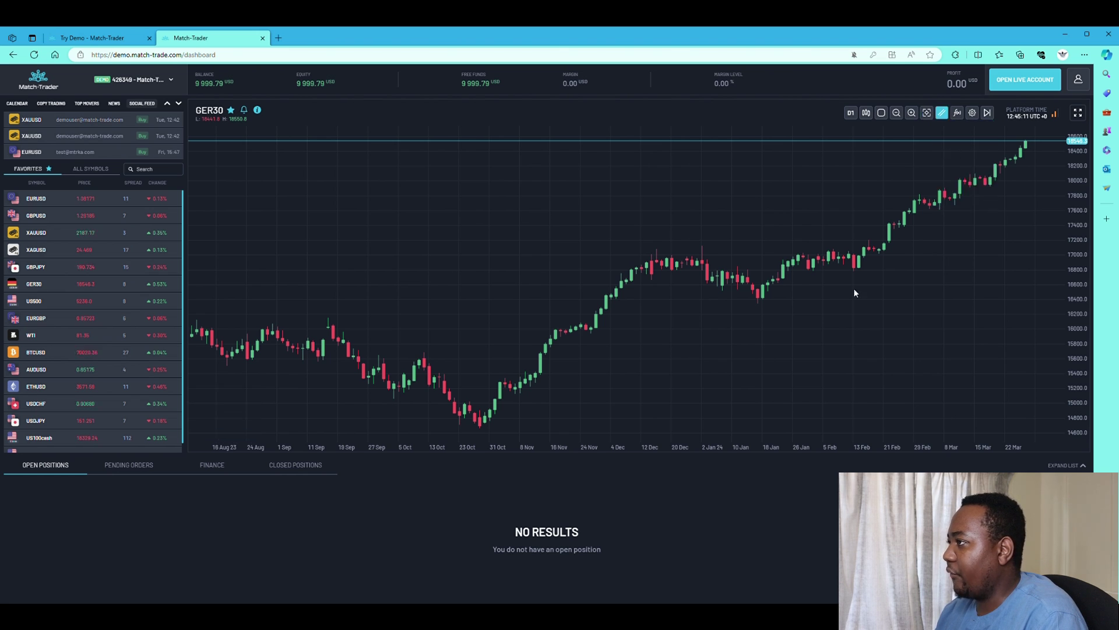
click(800, 299)
mouse_move(851, 271)
mouse_down()
mouse_move(1022, 187)
mouse_move(1037, 198)
mouse_up()
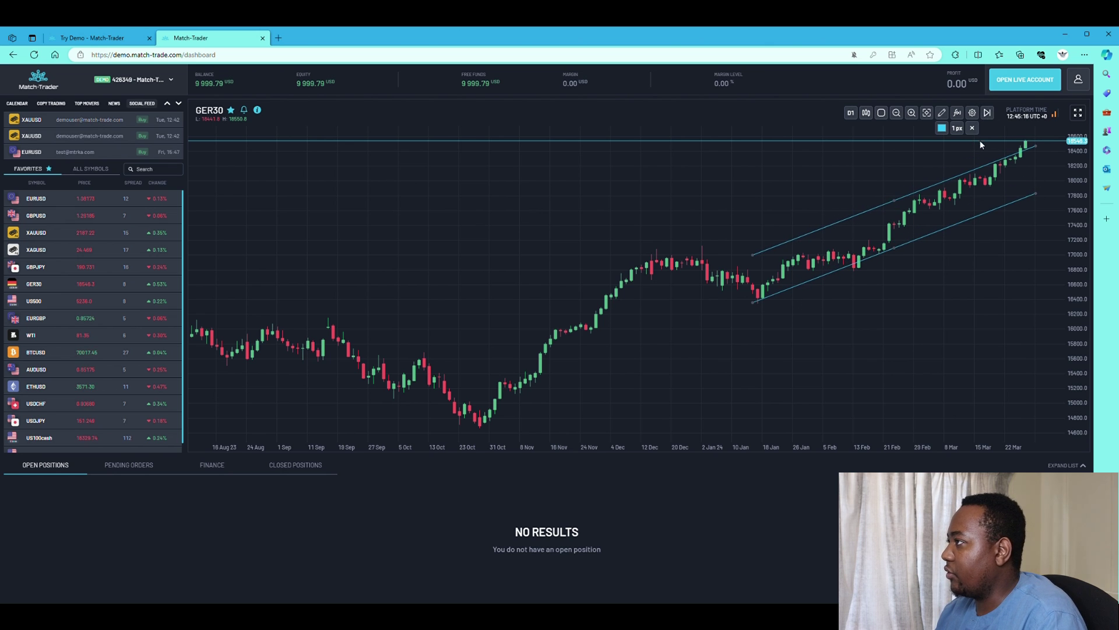
click(972, 127)
click(941, 113)
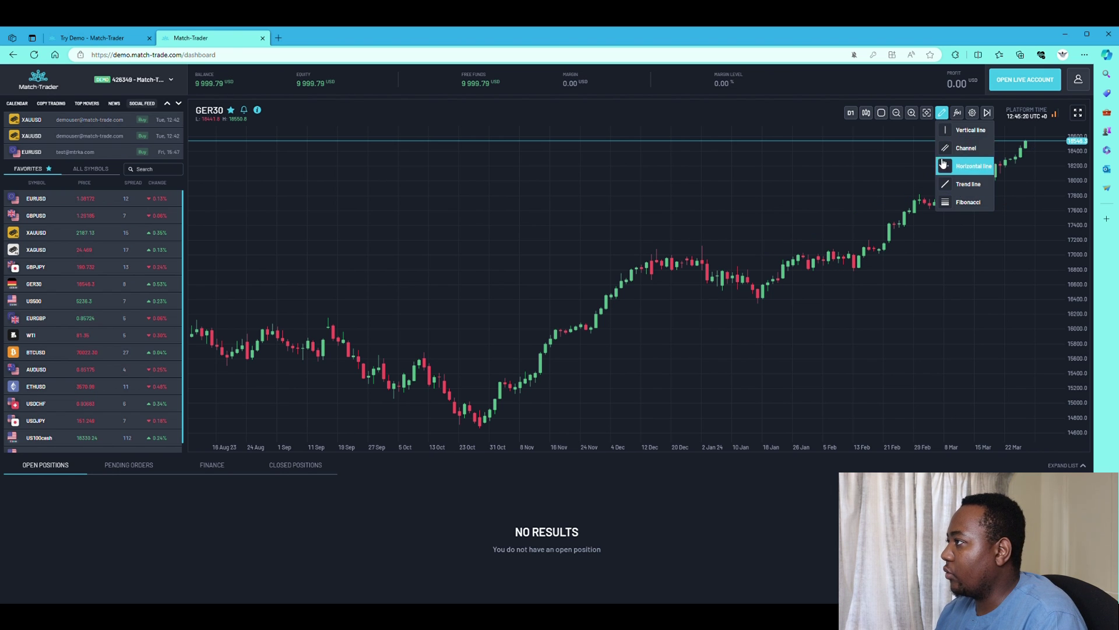
- Try a Bollinger Bands indicator with 20 periods and a 2.0 standard deviations multiplier on the GER30 chart, and remove it
click(957, 114)
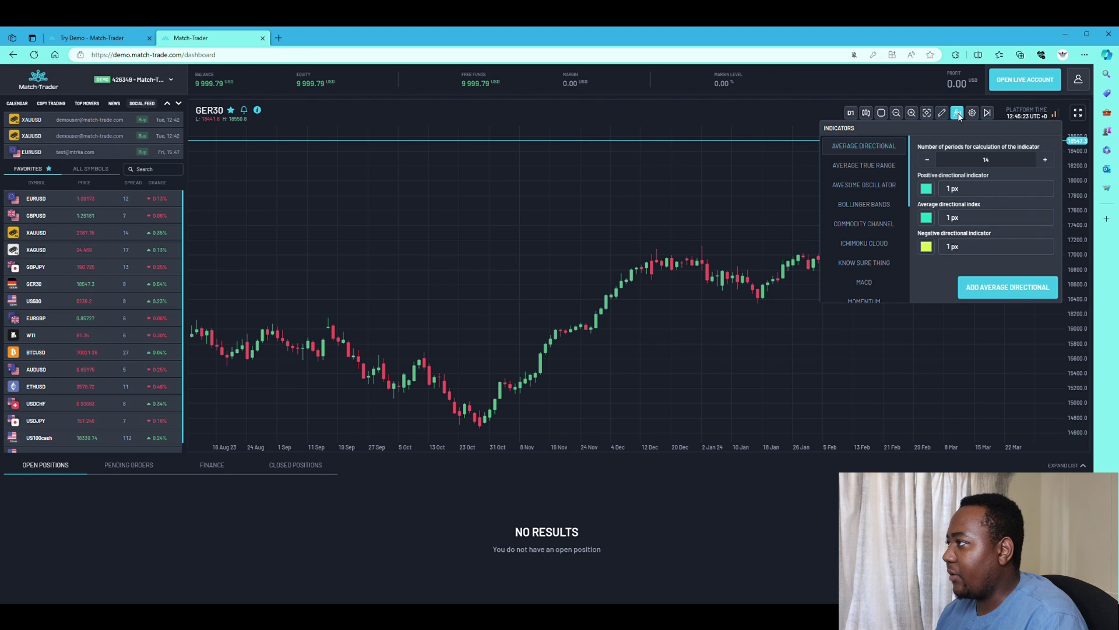
click(865, 165)
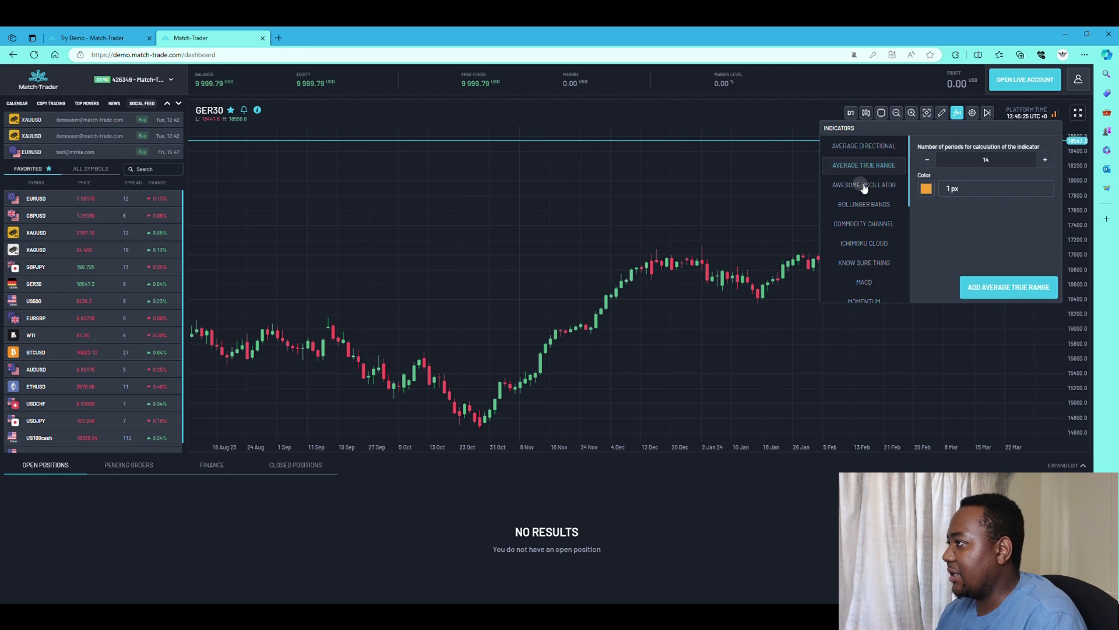
click(864, 186)
click(864, 205)
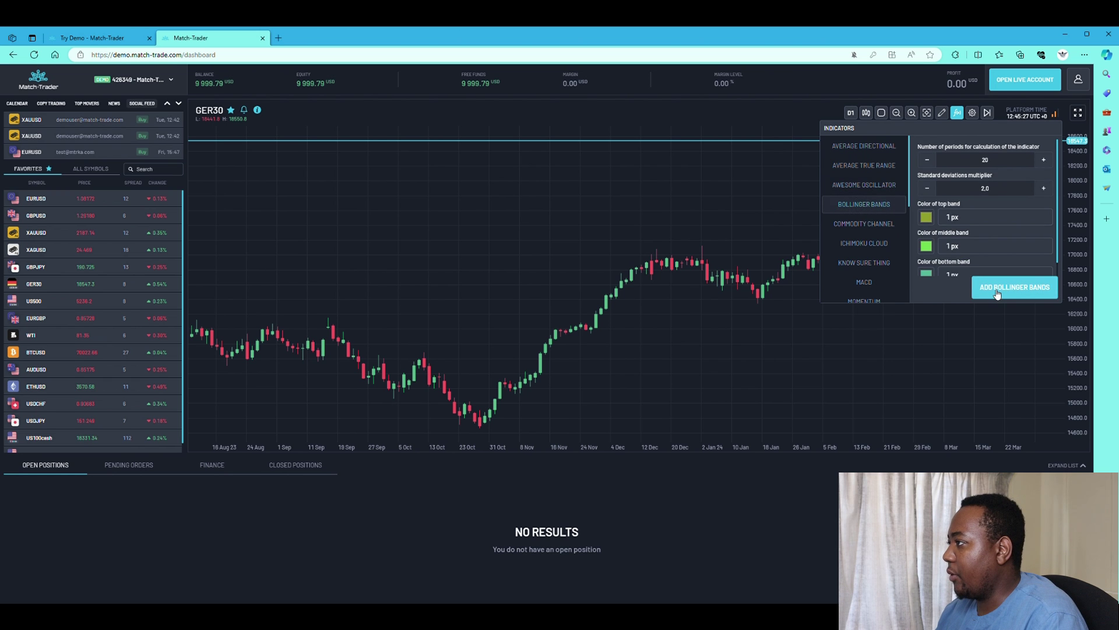
click(999, 293)
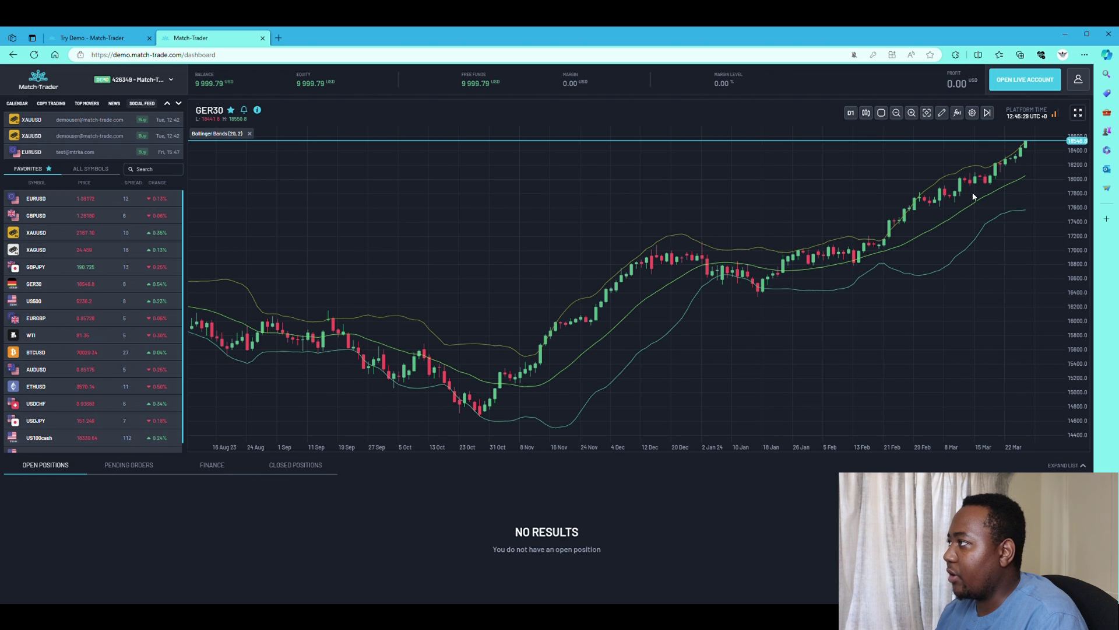
click(251, 135)
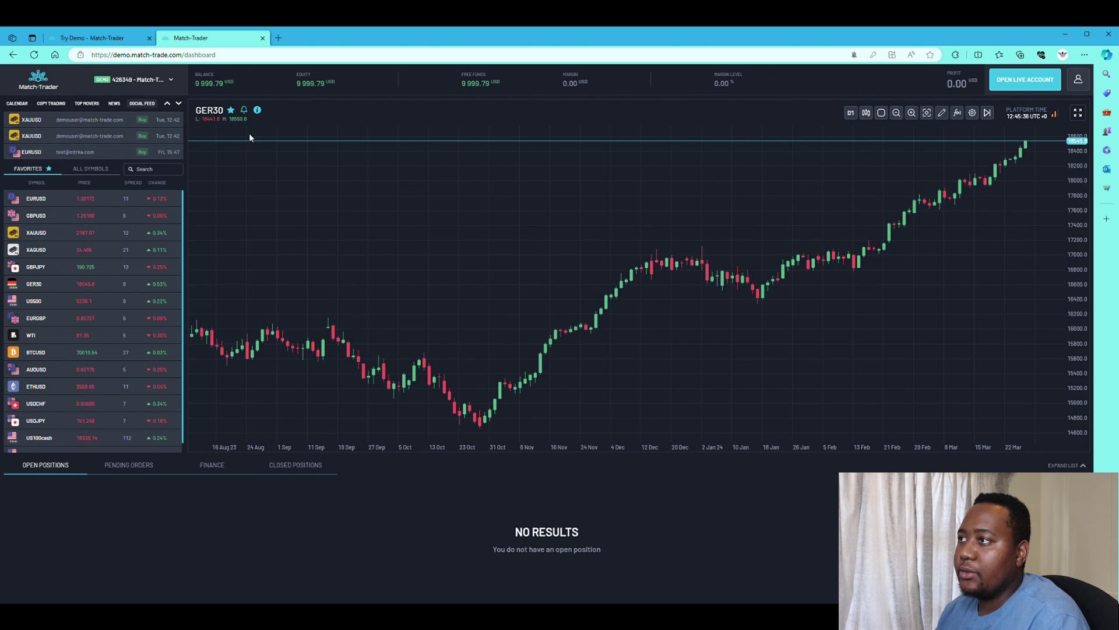
- Check the graph settings and try the jump to the latest candles on the GER30 chart
click(971, 113)
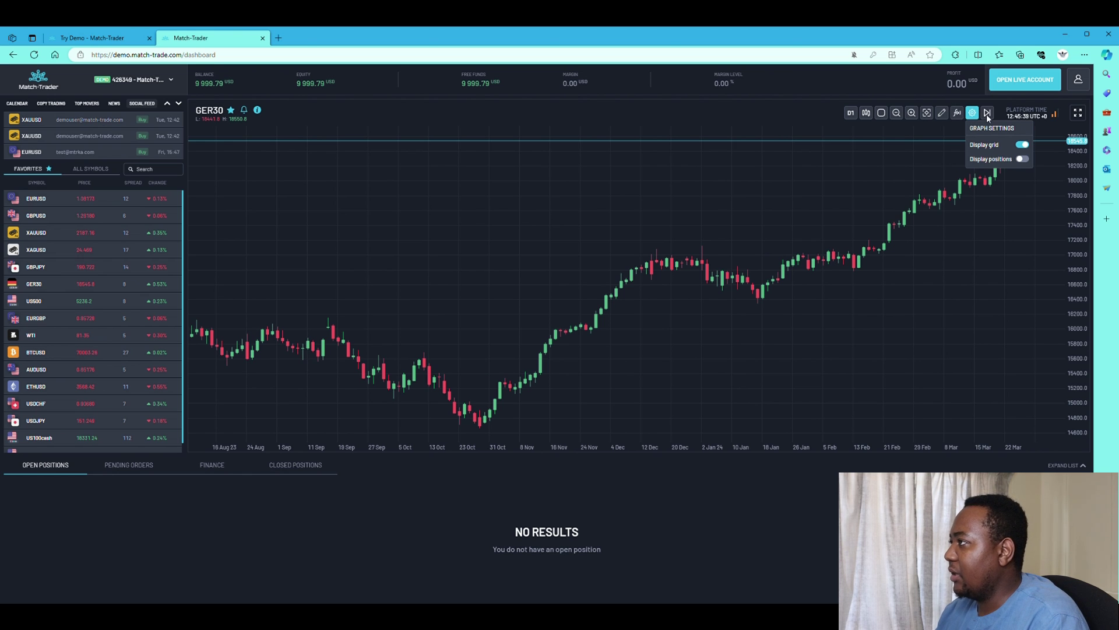
click(988, 115)
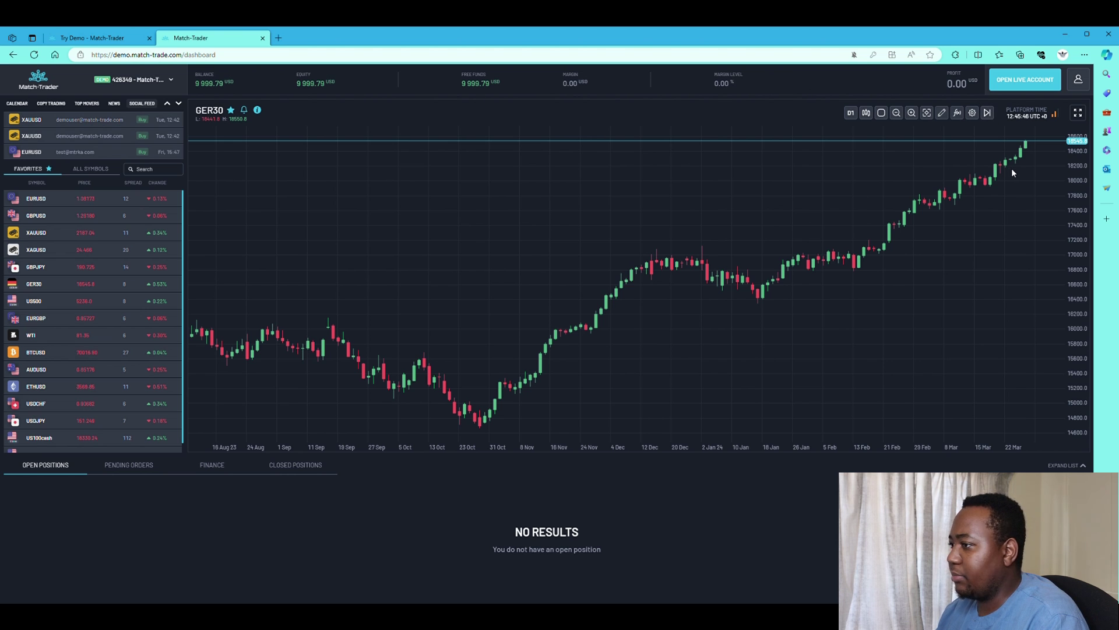
click(987, 114)
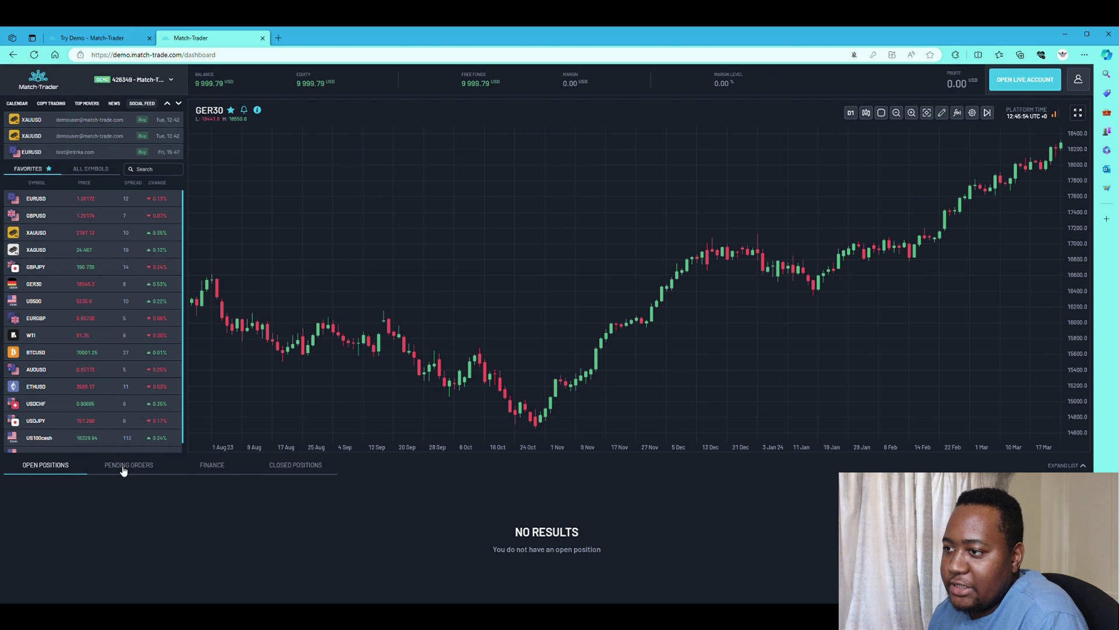
- Review the account's finance operations and its closed positions
click(217, 465)
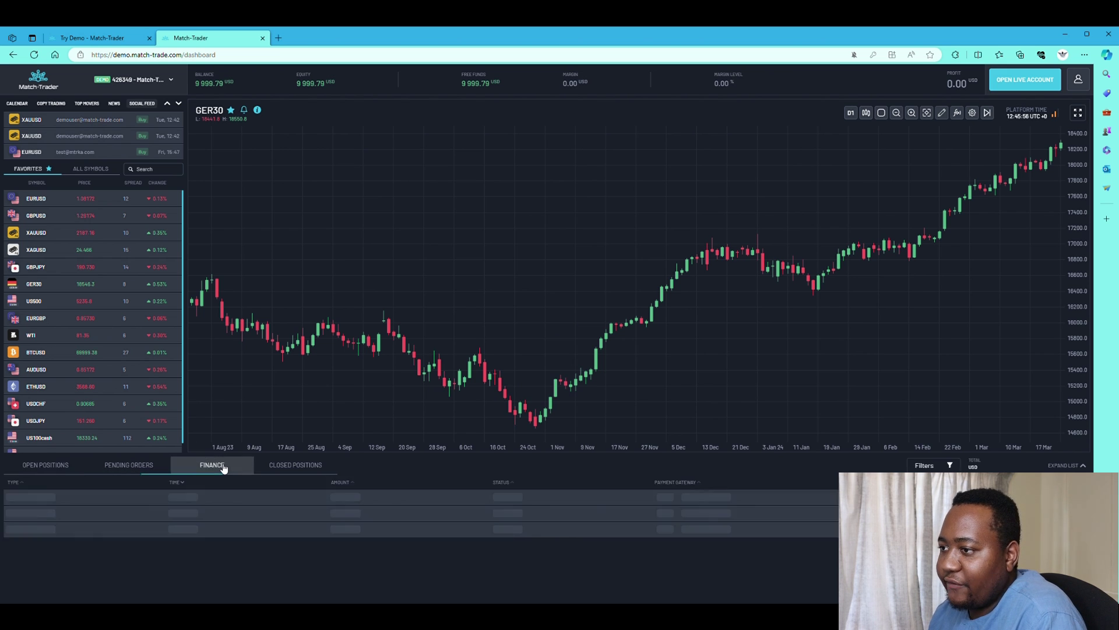
click(314, 469)
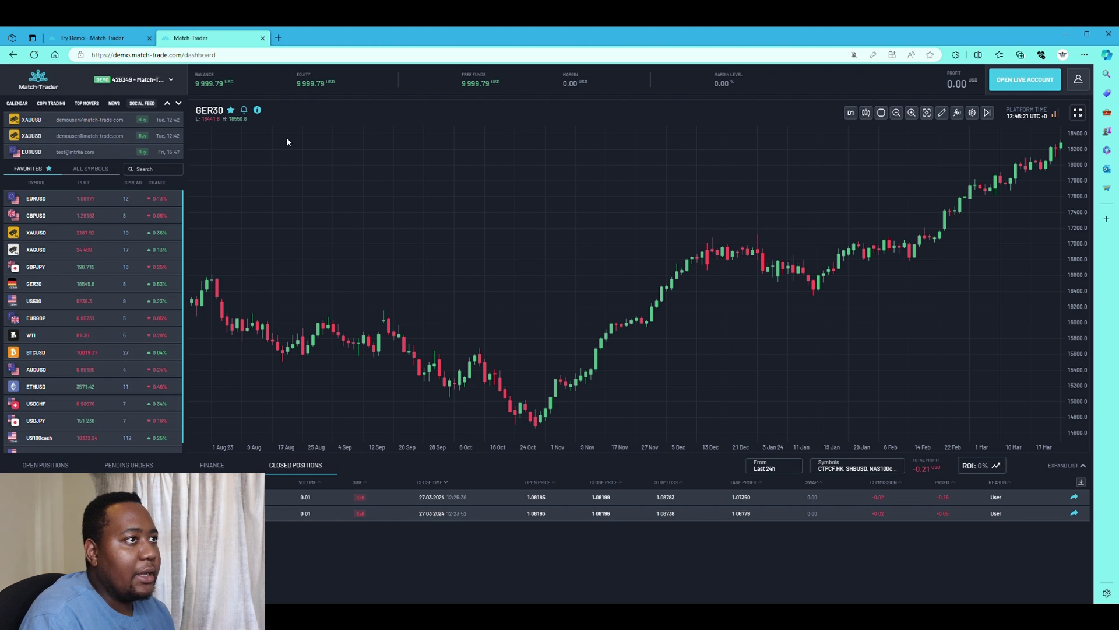
- Look at EURUSD from the favorites, open the GBPUSD chart, and set its timeframe to M15
click(48, 199)
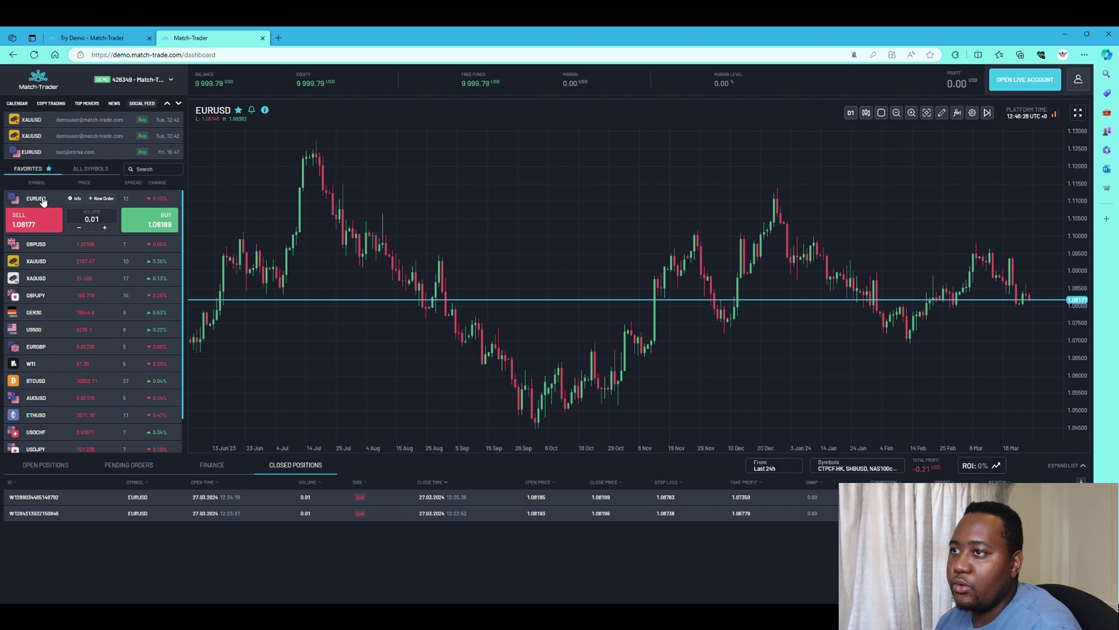
click(42, 244)
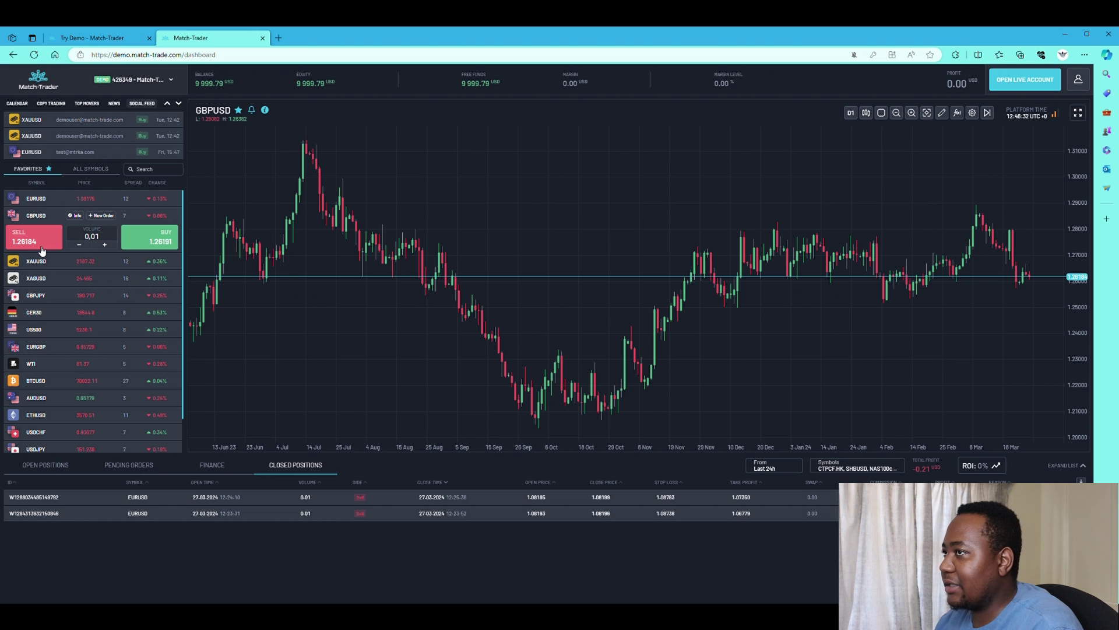
click(850, 112)
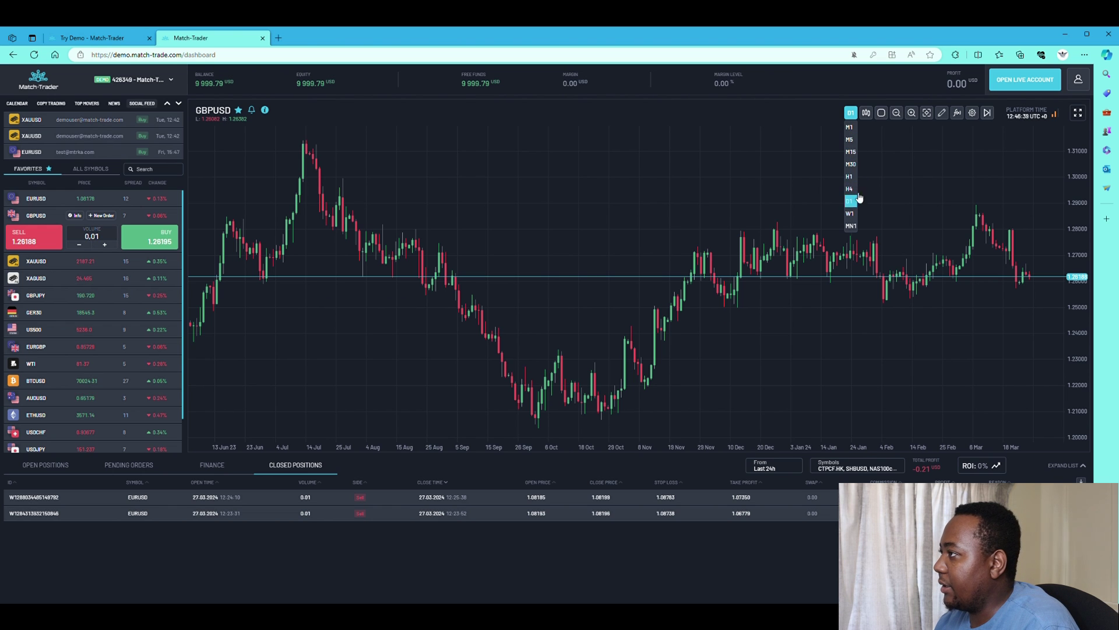
click(851, 152)
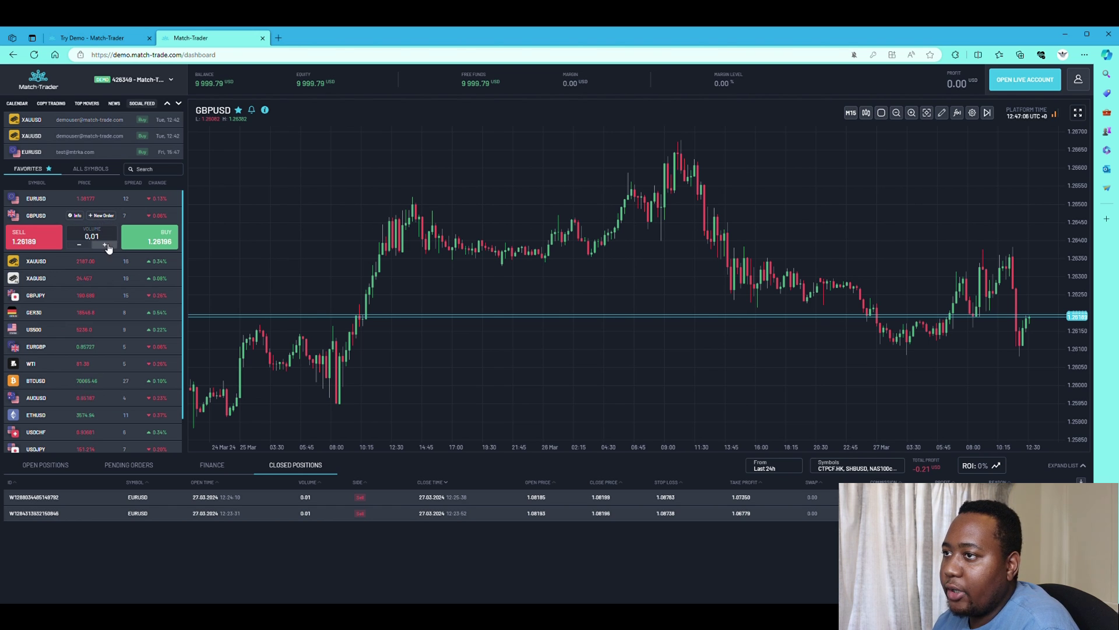
- Start a new GBPUSD market order and set its volume to 1 lot
click(97, 216)
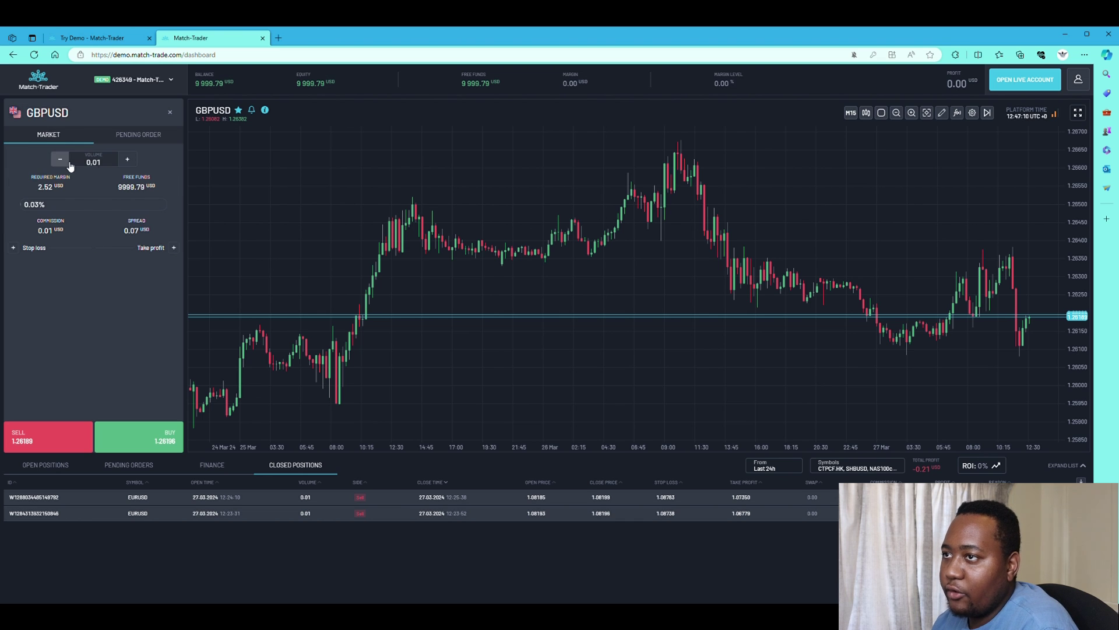
click(112, 164)
key(BackSpace)
key(BackSpace)
text(1)
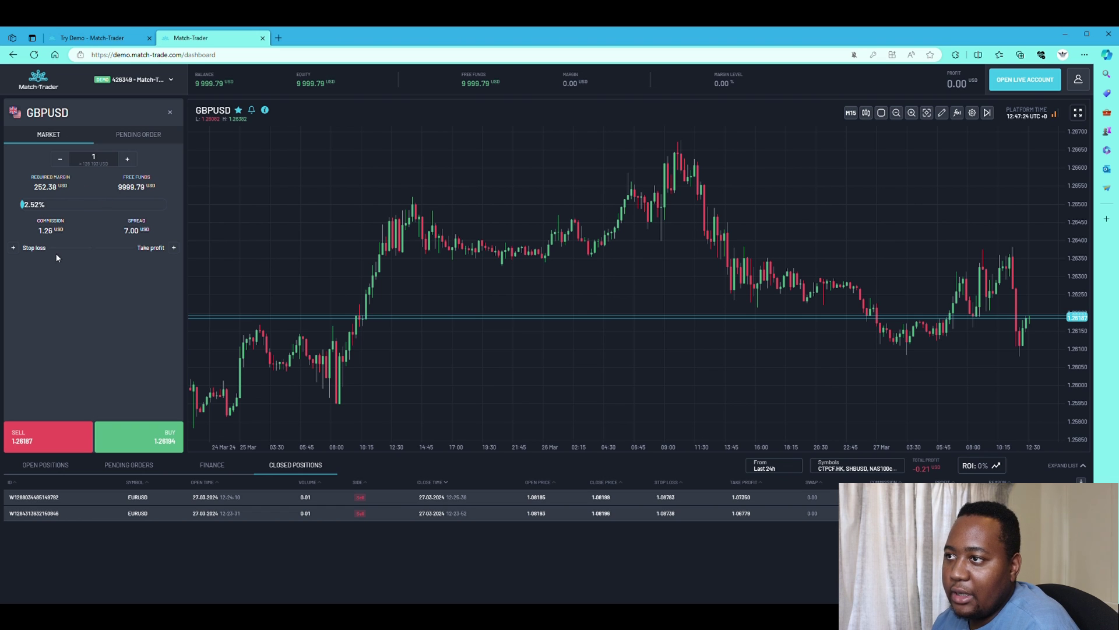
- Add a stop loss at 1.26067 and a take profit at 1.26363 to the GBPUSD order, and place it as a buy
click(14, 248)
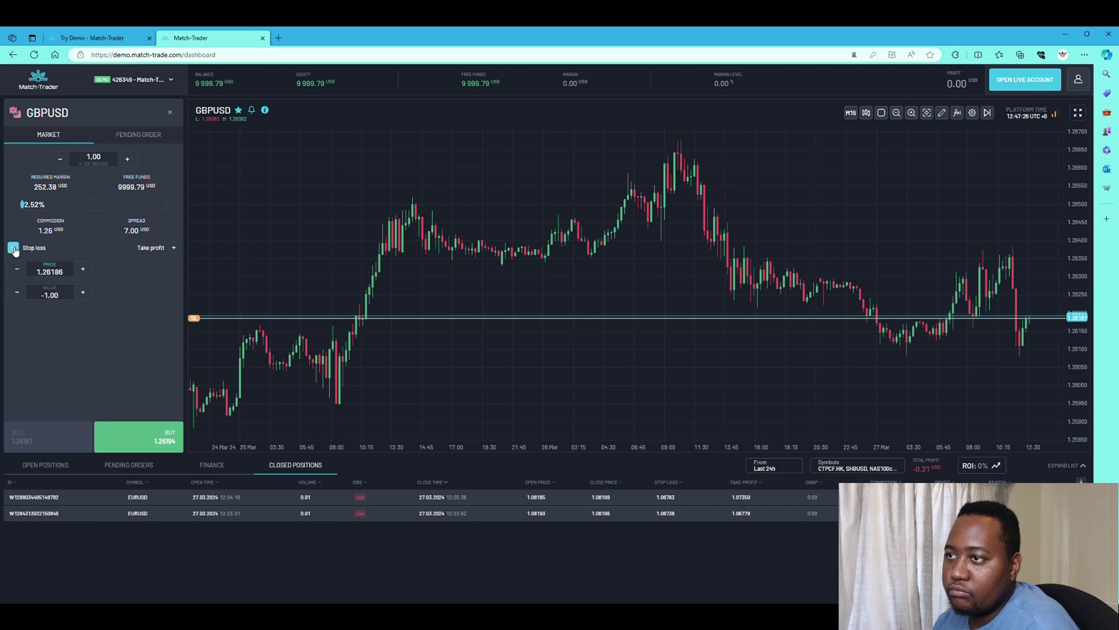
click(174, 248)
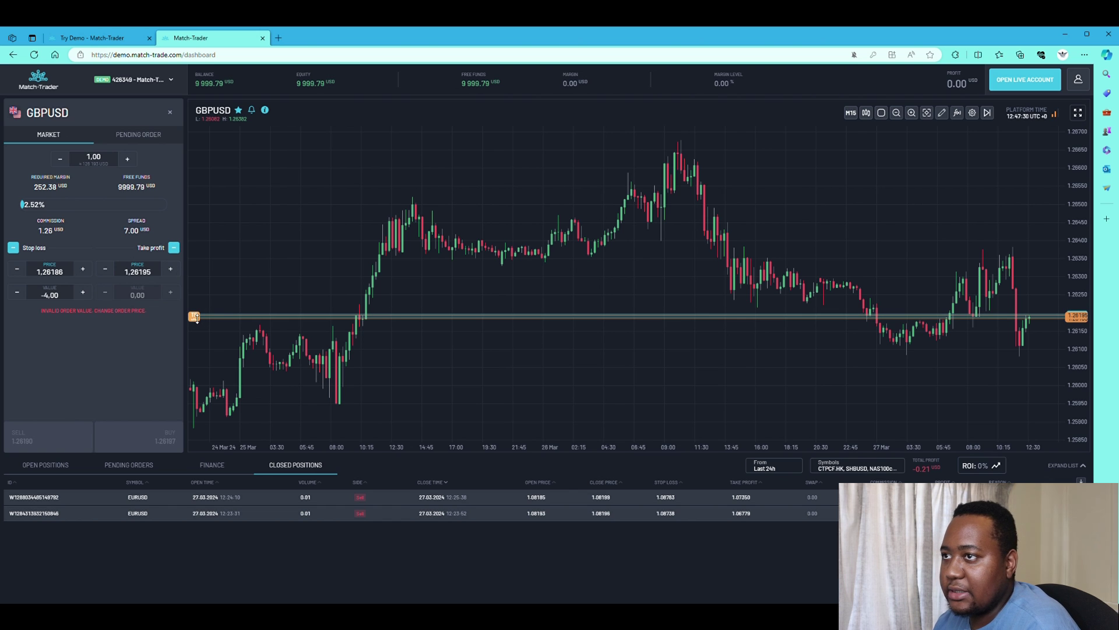
drag(195, 316, 199, 260)
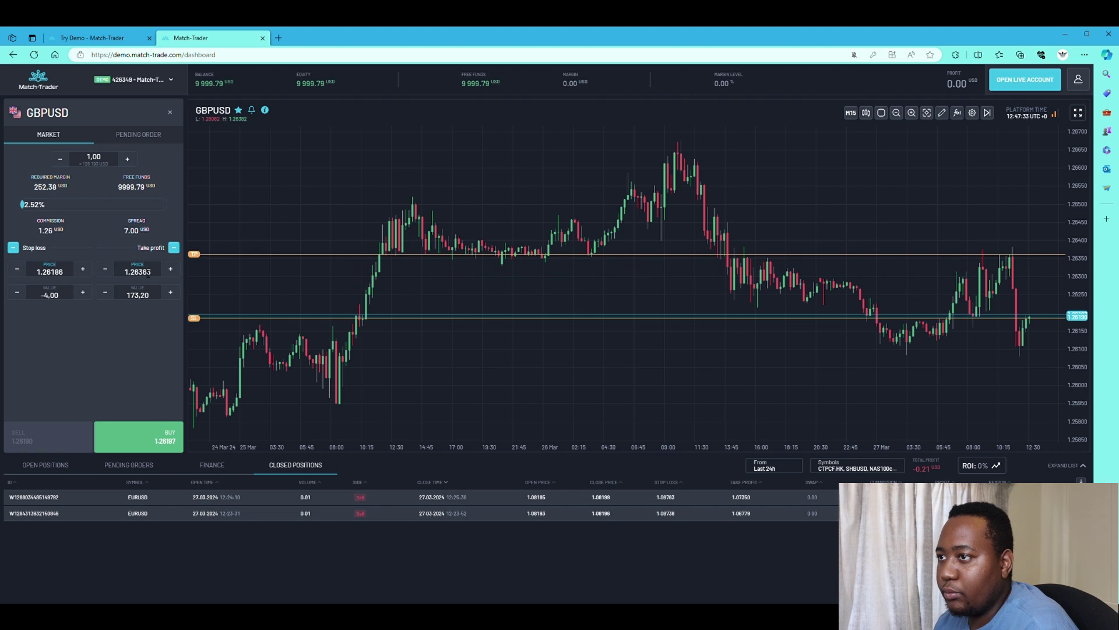
drag(196, 318, 194, 361)
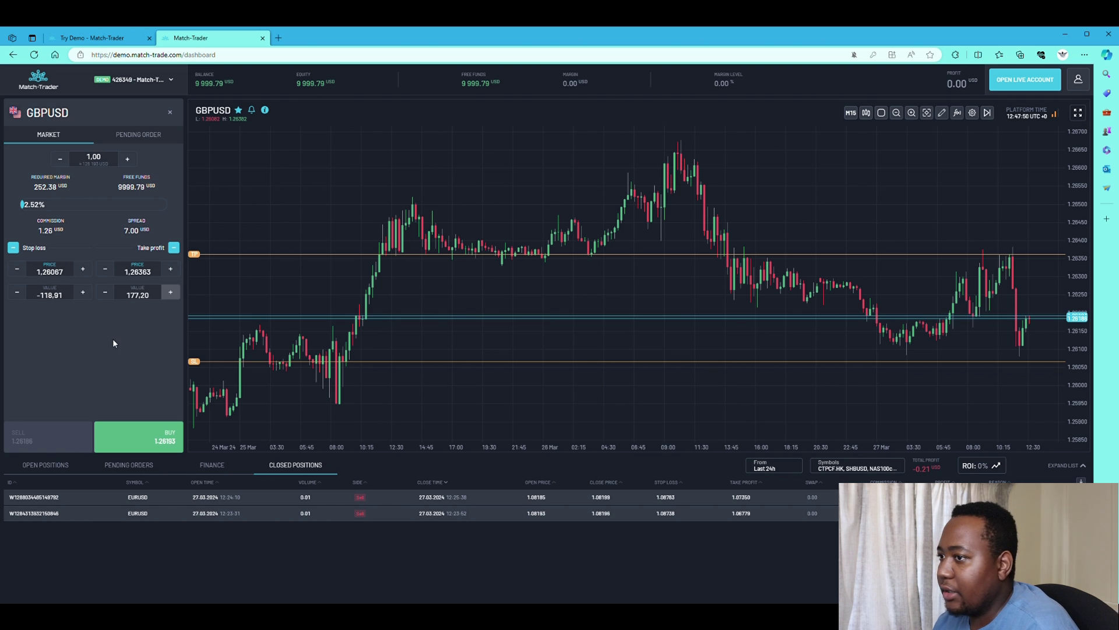
click(130, 433)
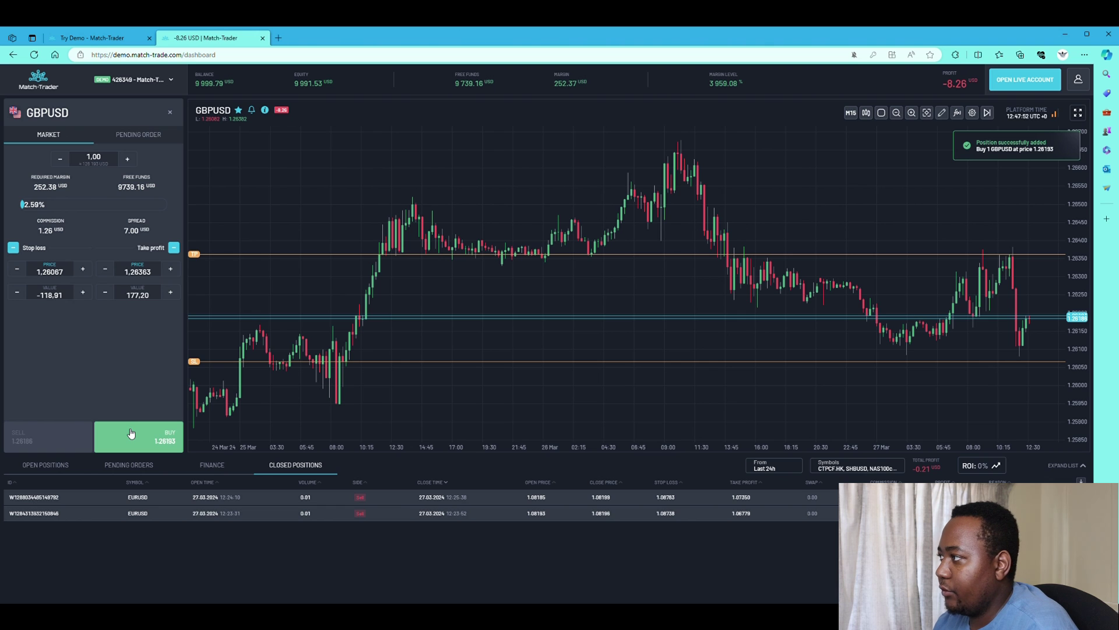
- Move the open GBPUSD position's take profit to 1.26393 on the chart and save it
click(58, 466)
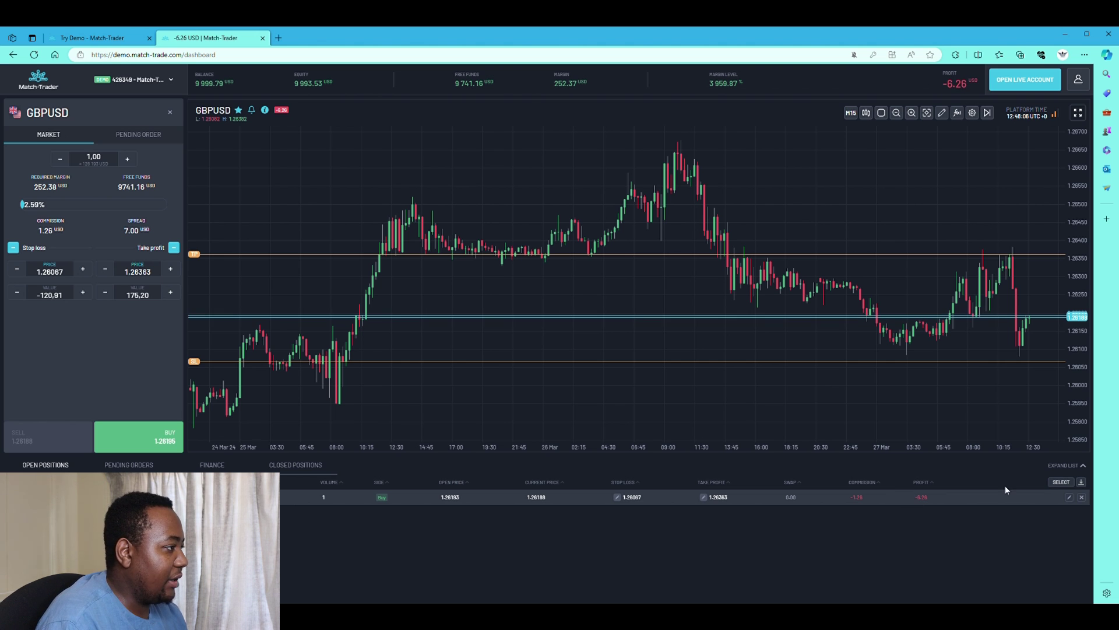
click(707, 498)
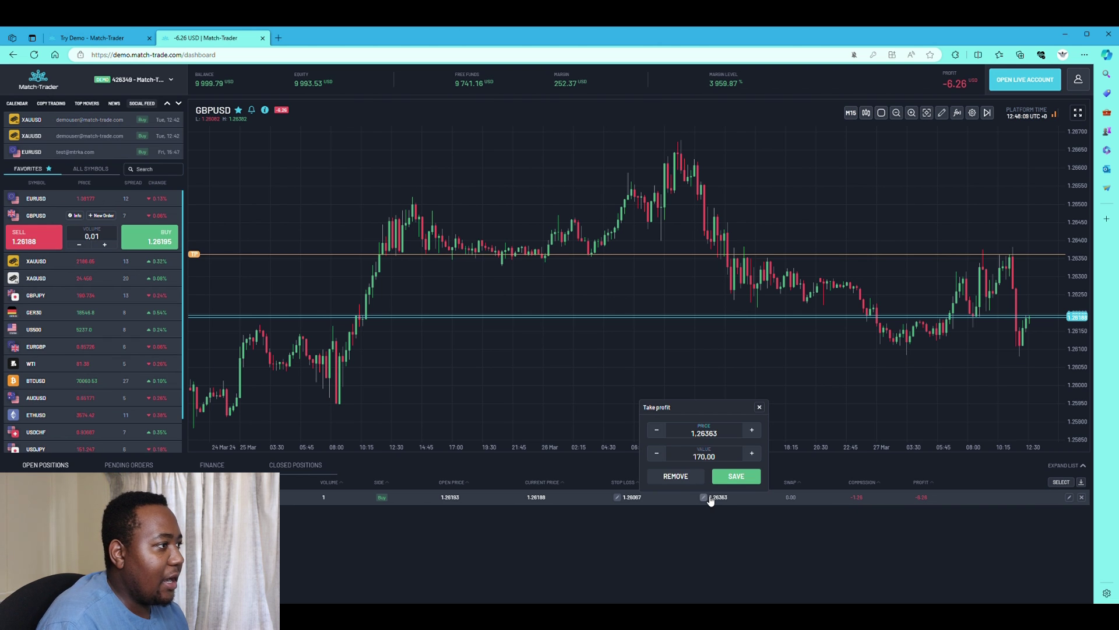
mouse_move(194, 254)
mouse_down()
mouse_move(201, 261)
mouse_move(203, 235)
mouse_move(202, 282)
mouse_move(215, 249)
mouse_up()
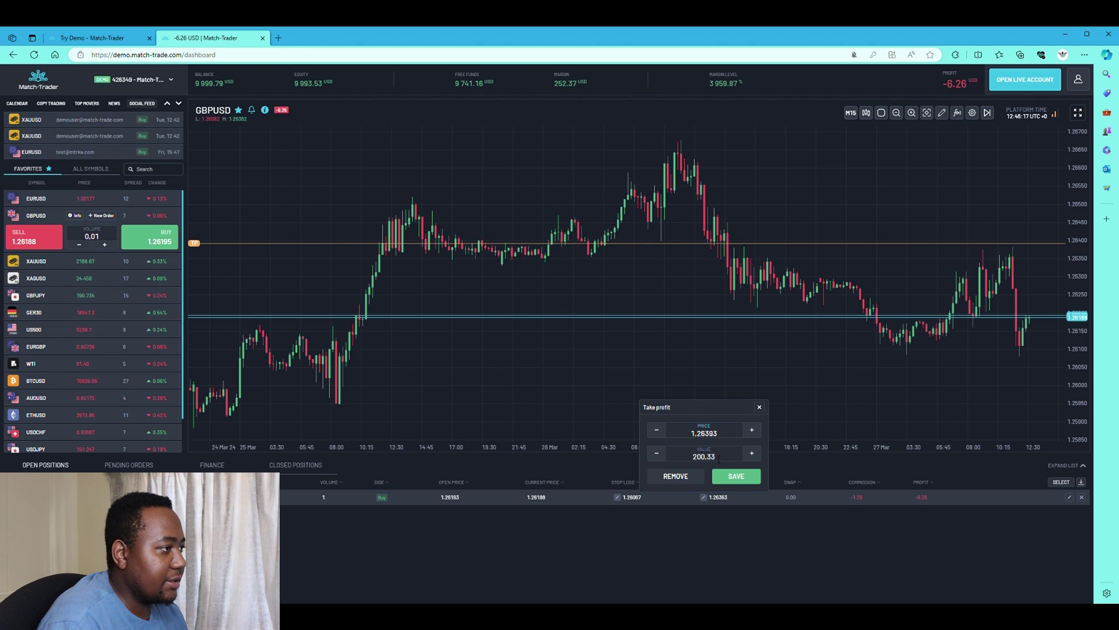
click(743, 477)
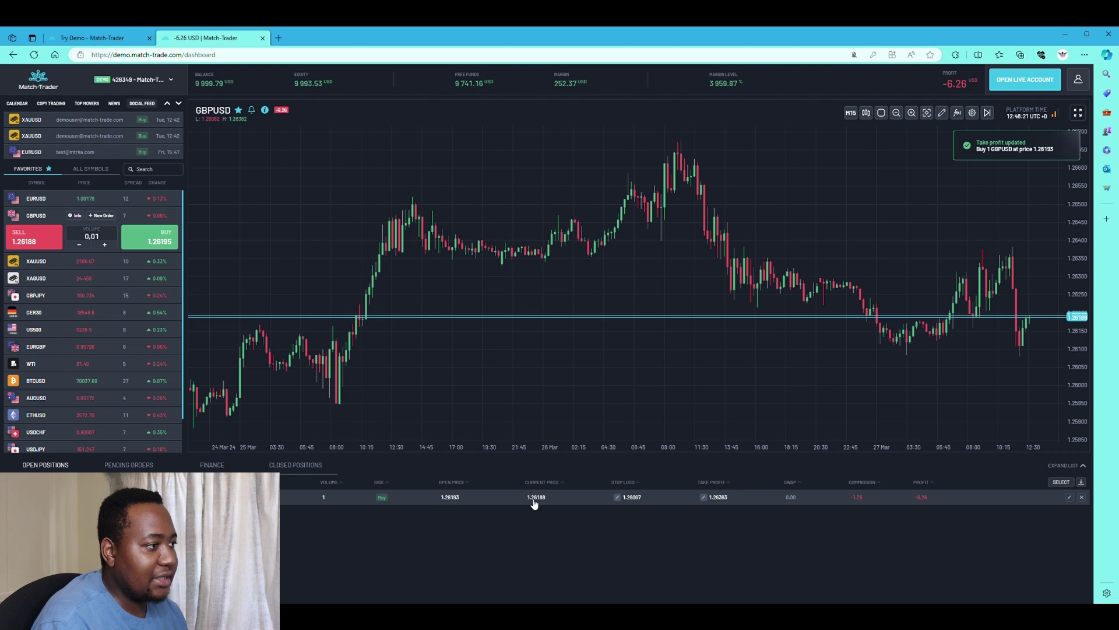
- Try moving the open GBPUSD position's stop loss to 1.26055, and close its editor without saving
click(618, 497)
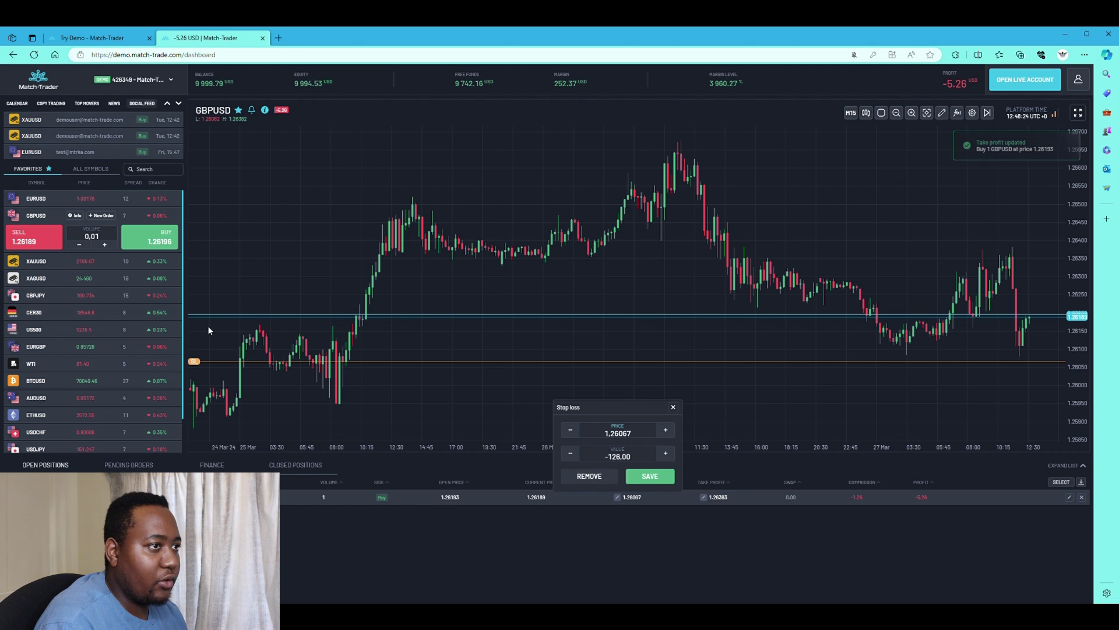
mouse_move(191, 368)
mouse_down()
mouse_move(194, 357)
mouse_move(202, 369)
mouse_up()
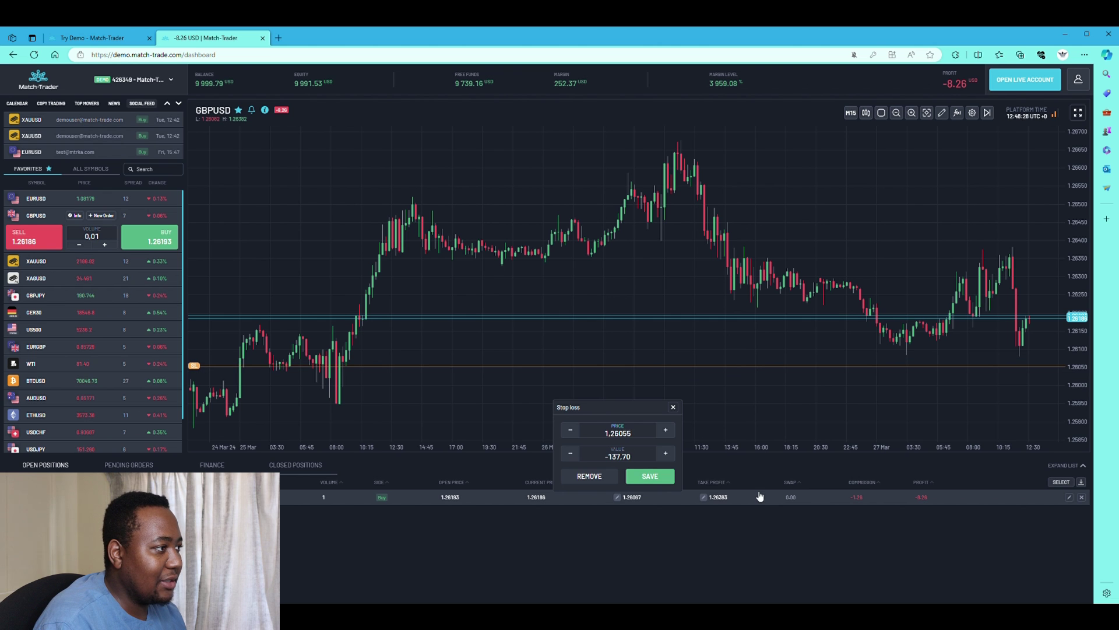
click(673, 407)
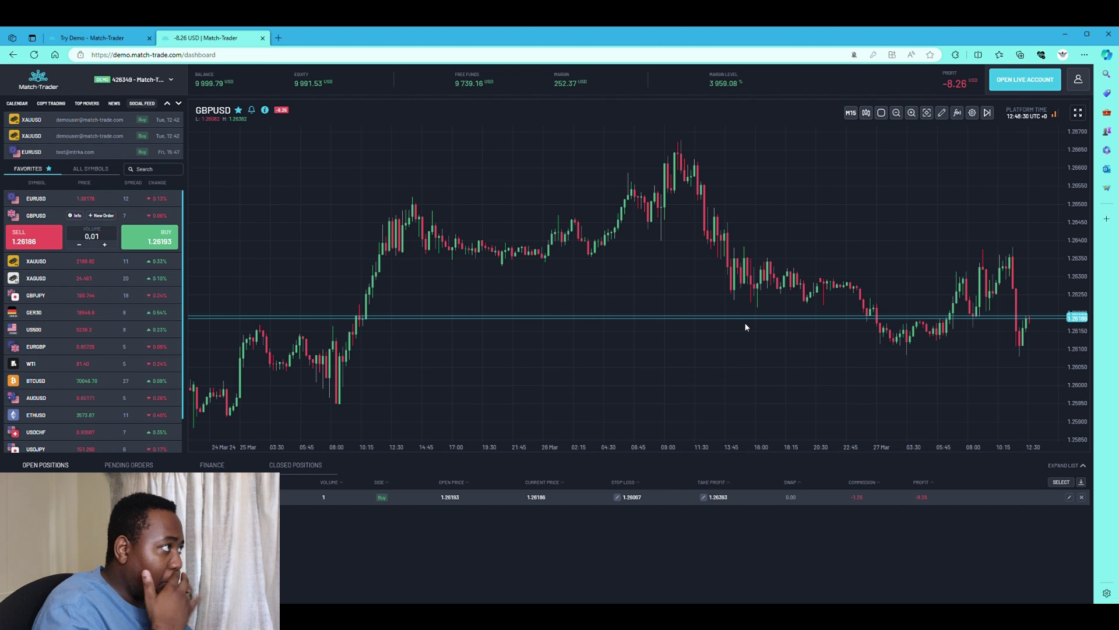
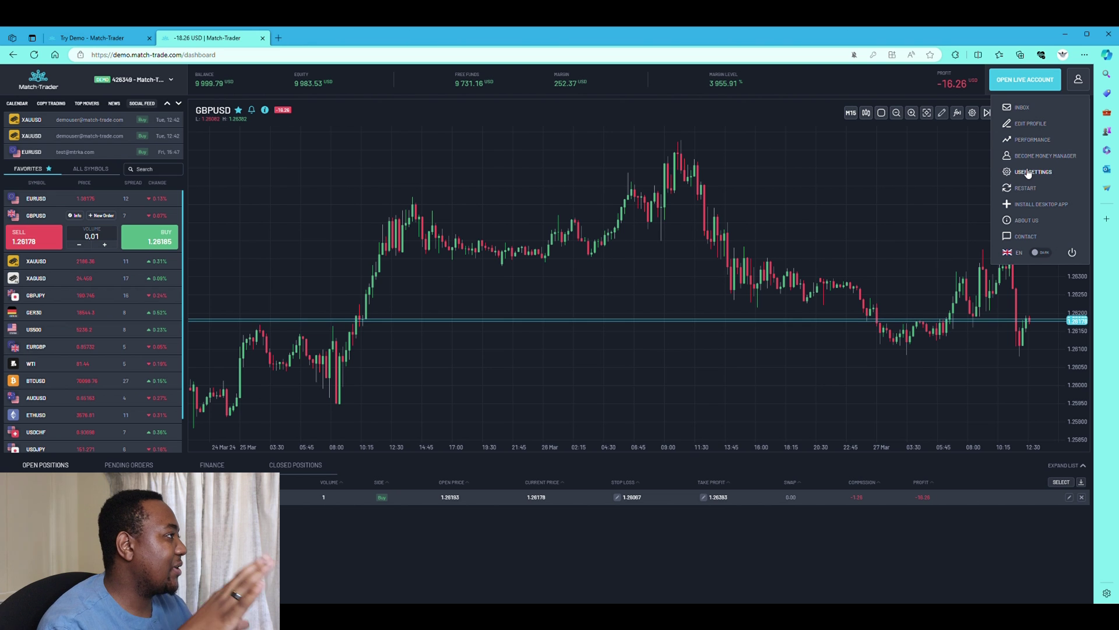
- Review the notification, security and investor access sections of the user settings, and close them
click(1026, 172)
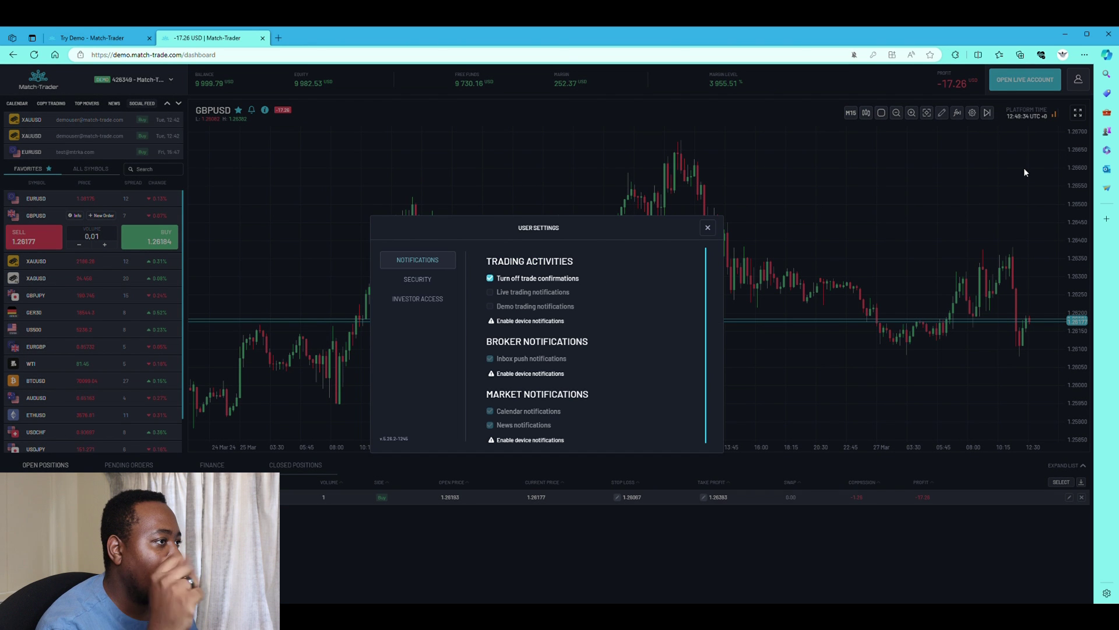
scroll(546, 318, down, 1)
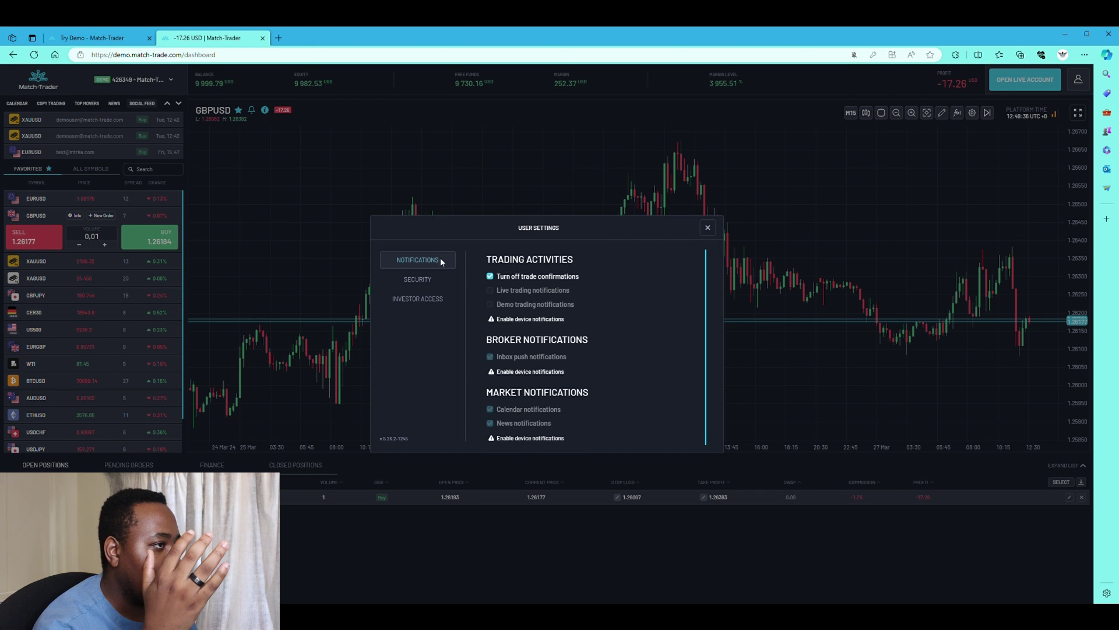
click(431, 282)
click(429, 300)
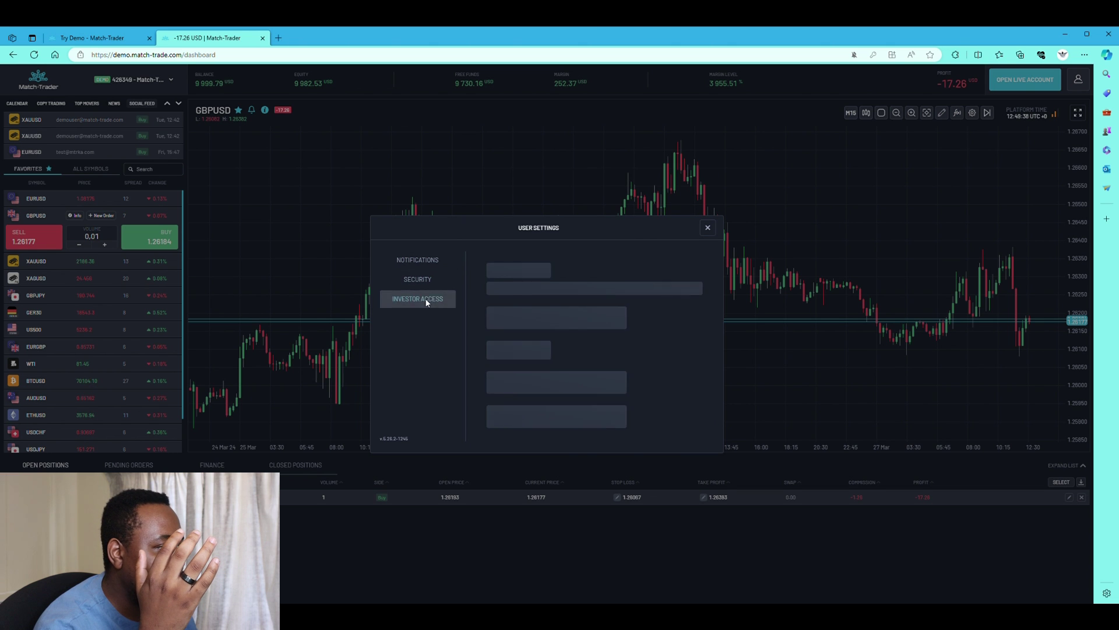
click(434, 264)
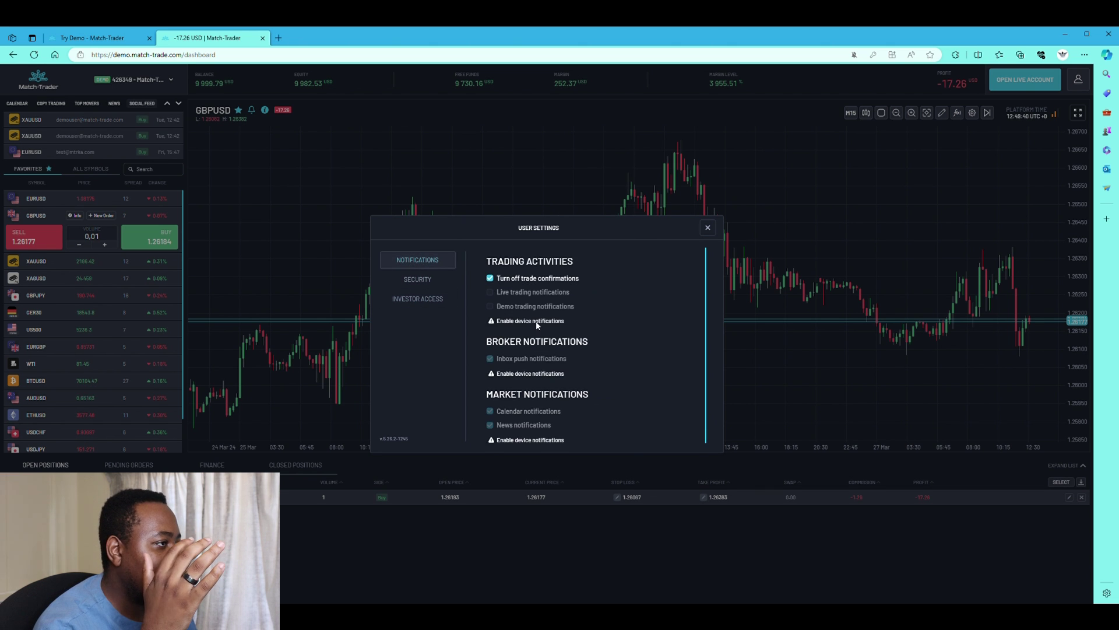
click(708, 228)
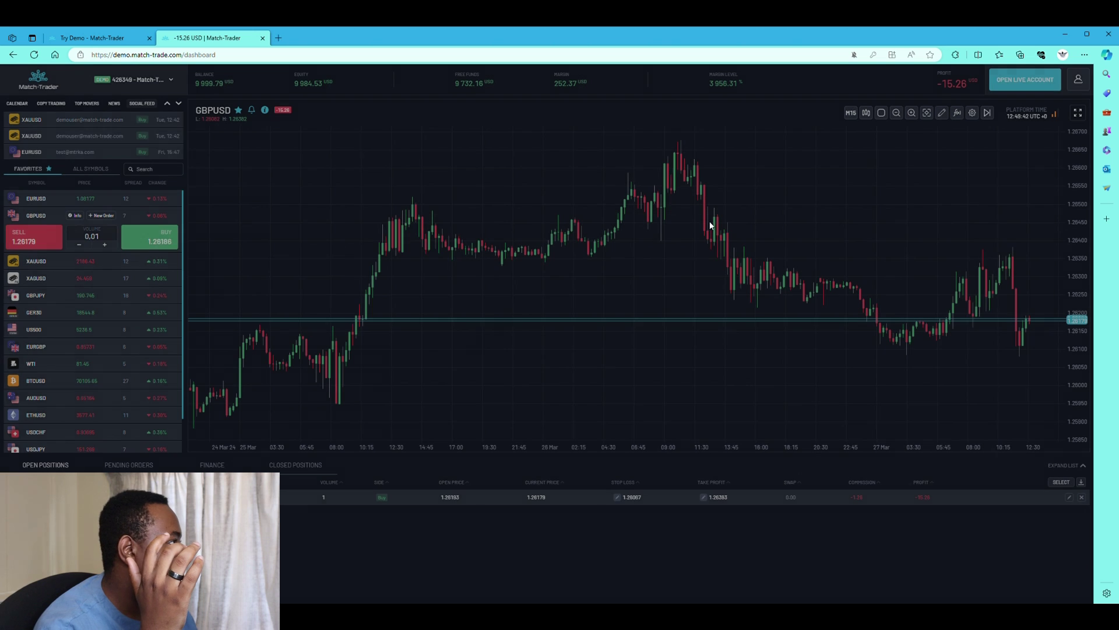
- Look at the profile editing form and the account performance page, and return to the dashboard
click(1078, 80)
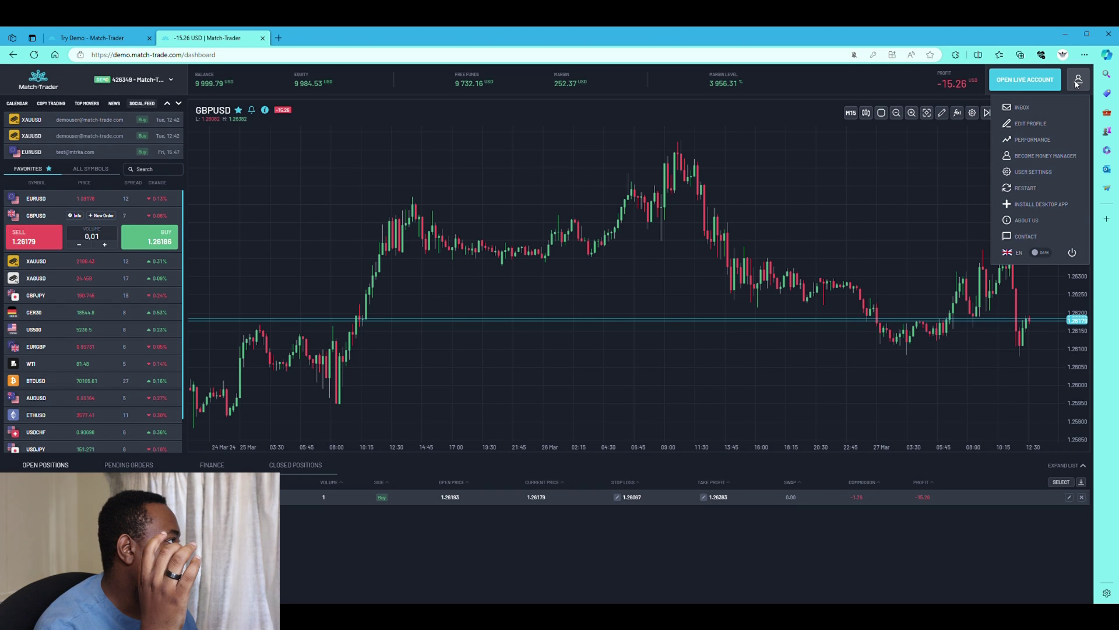
click(1031, 123)
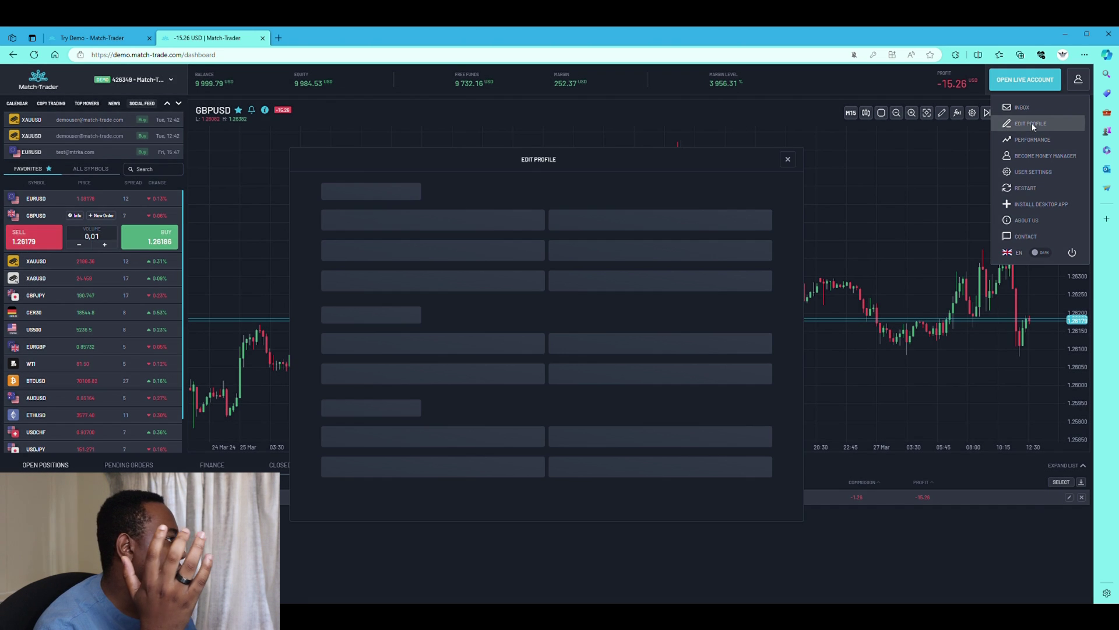
click(788, 153)
click(1079, 79)
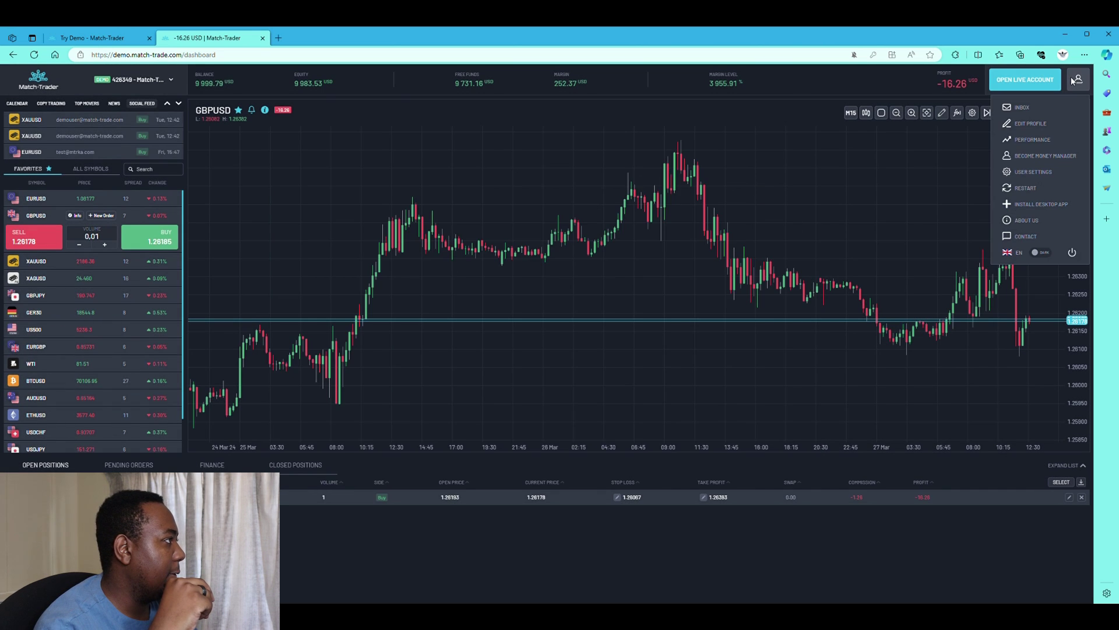
click(1031, 140)
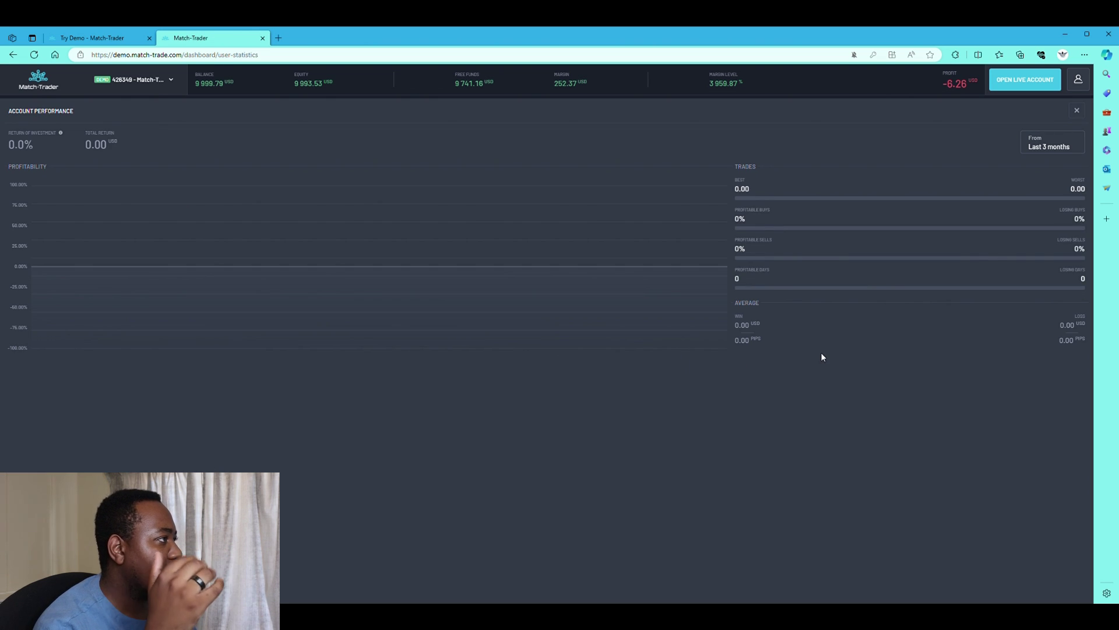
click(1077, 110)
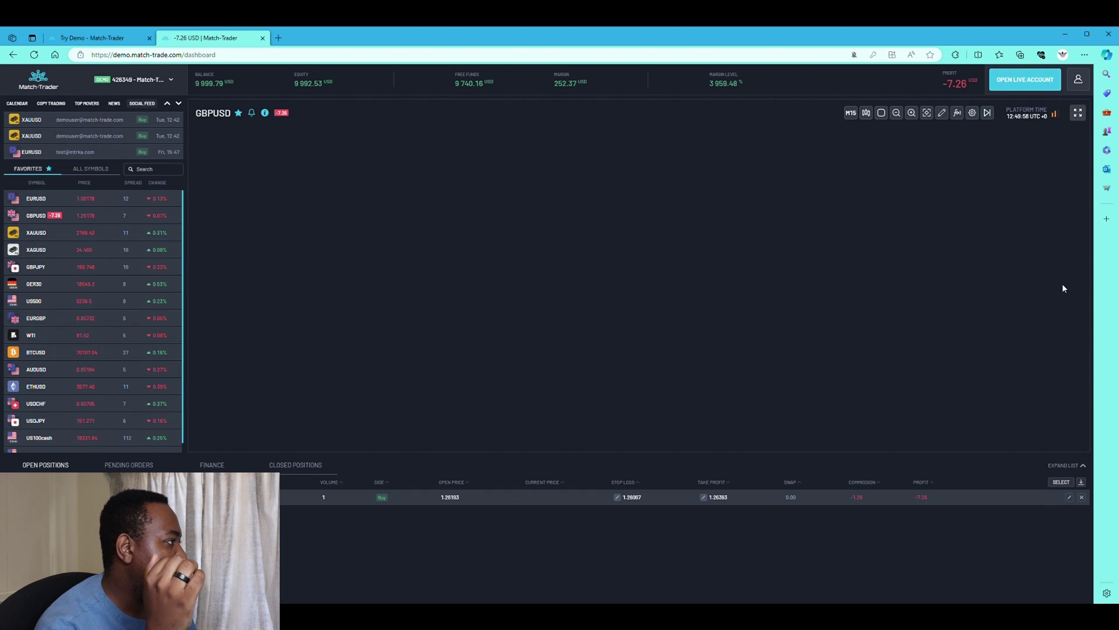
- Check the export formats offered for the open positions and for the closed positions
click(1082, 482)
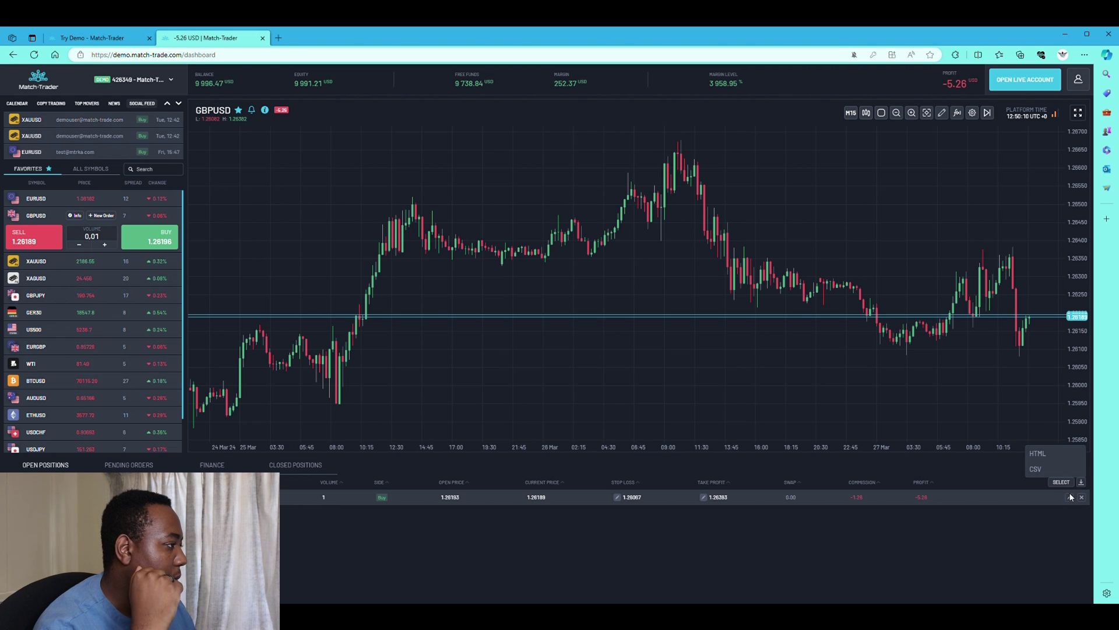
click(761, 321)
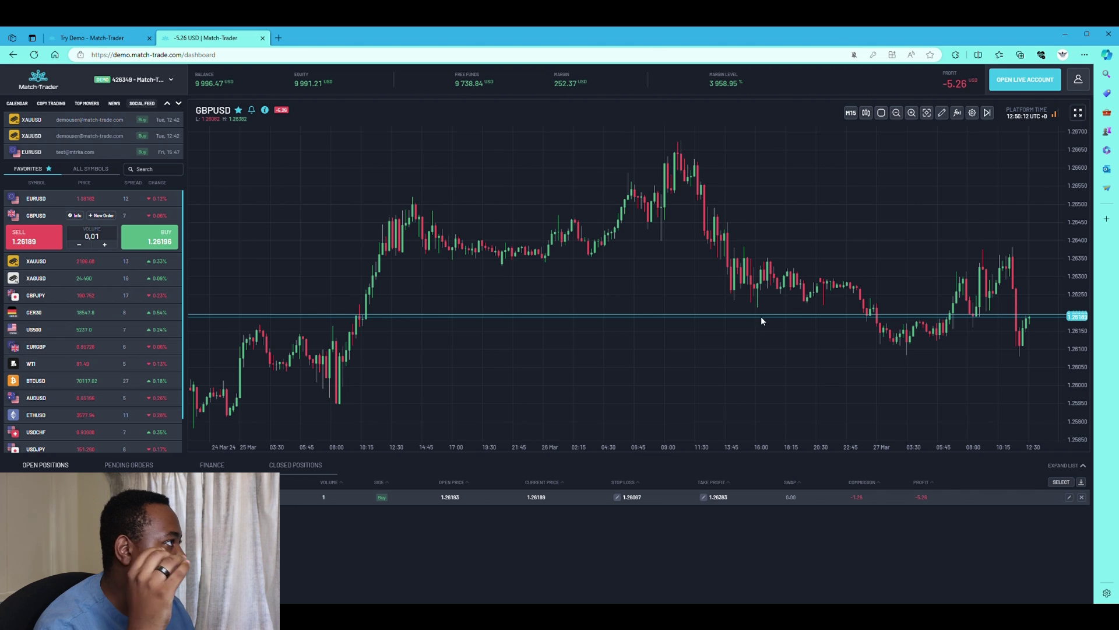
click(310, 466)
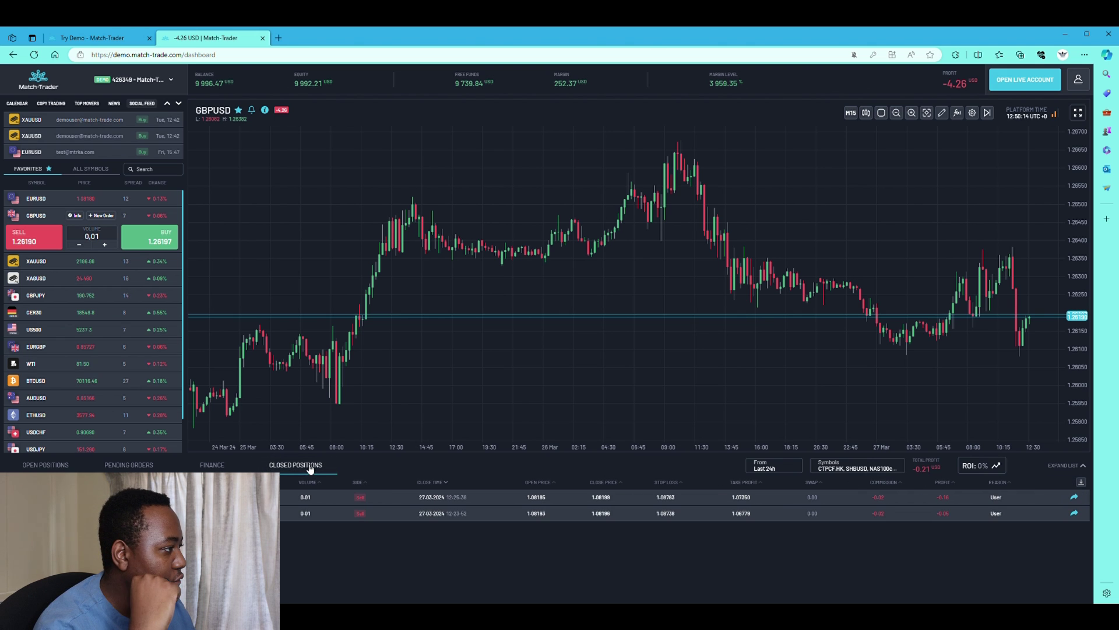
click(1082, 484)
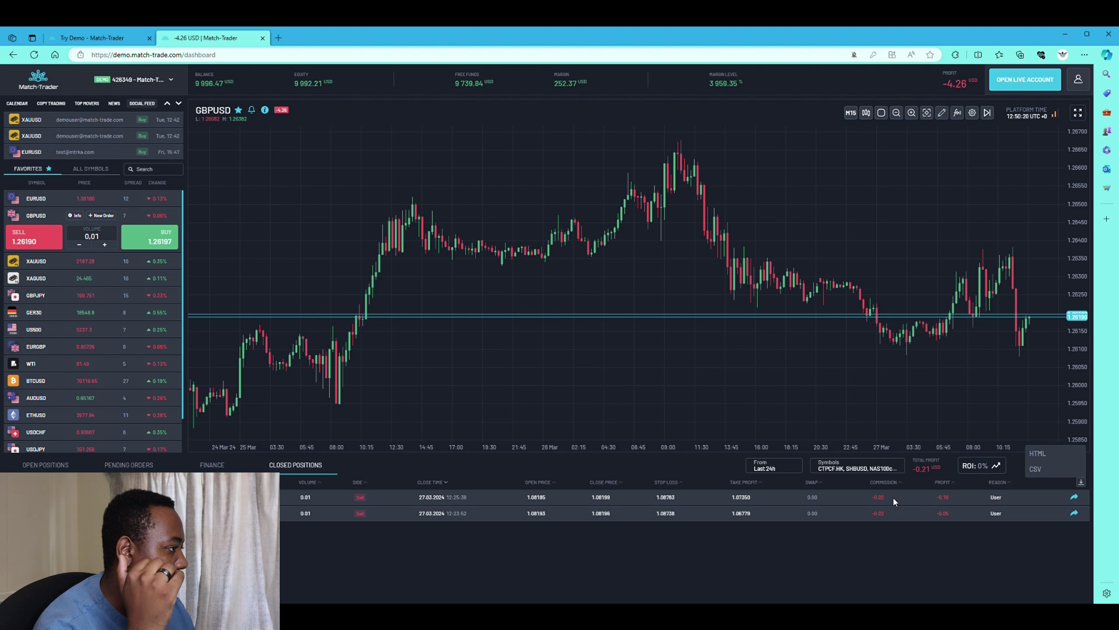
click(775, 403)
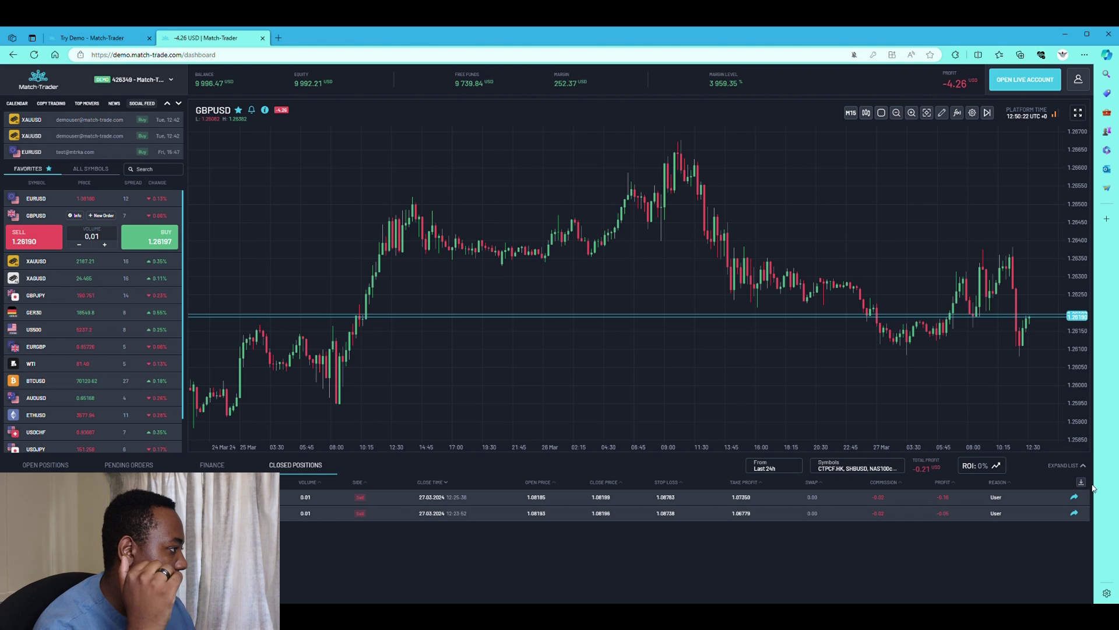
- Export the closed positions list as HTML and as CSV
click(1082, 485)
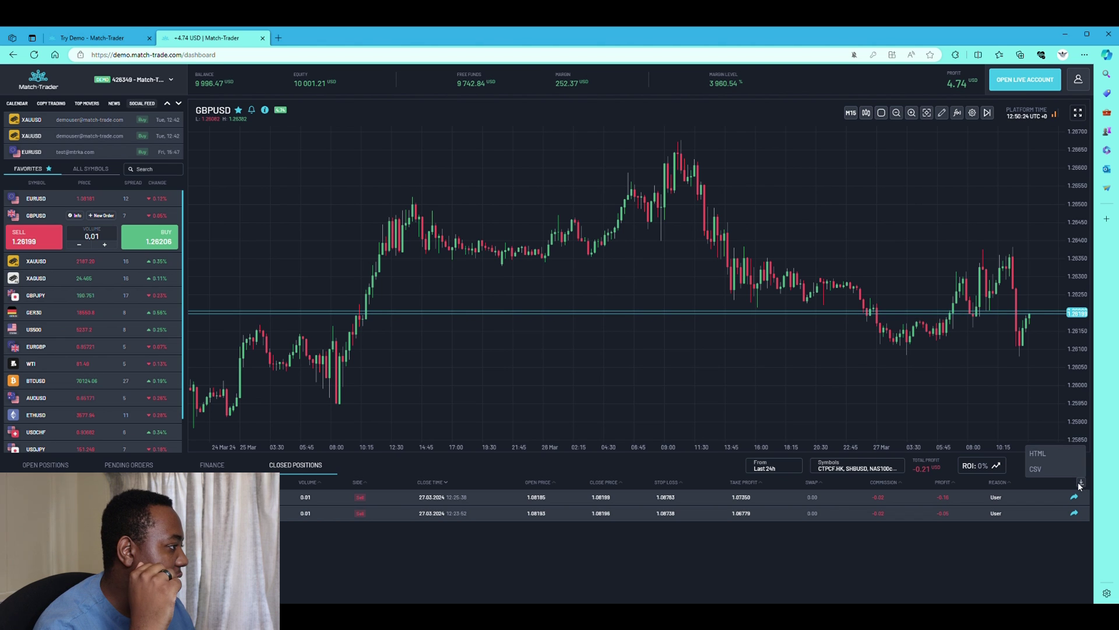
click(1057, 454)
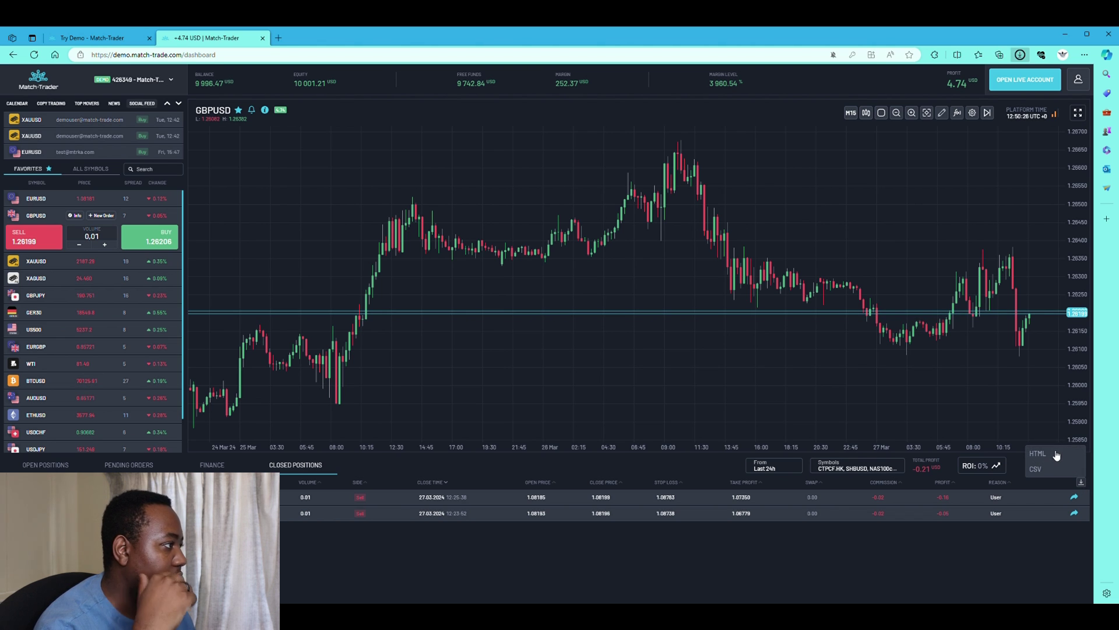
click(1055, 474)
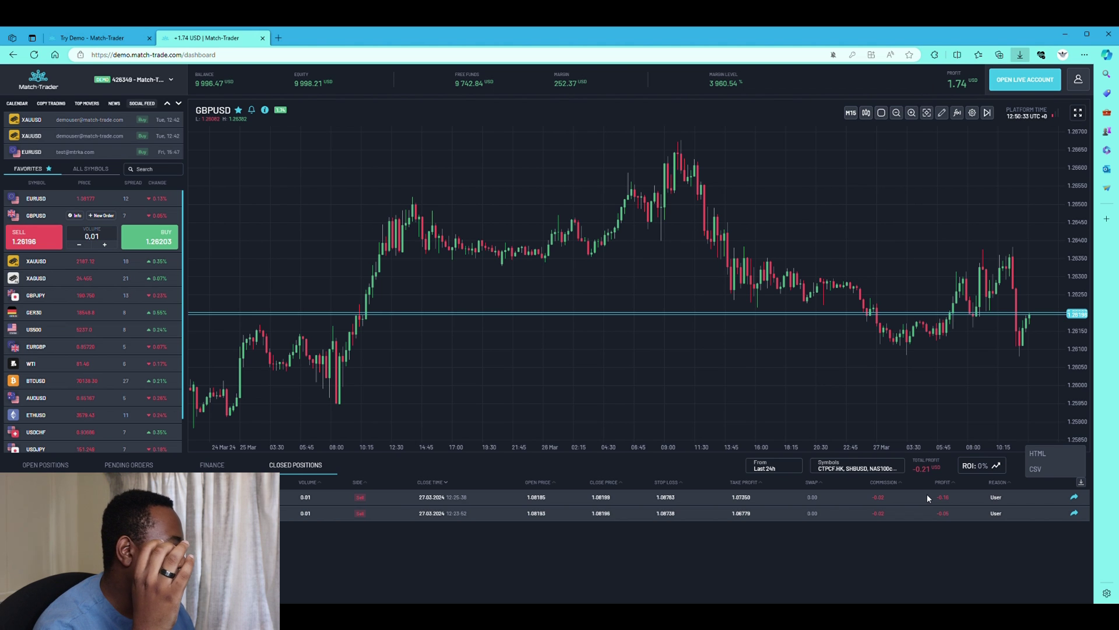
- Preview the share card for the latest closed EURUSD sell position, and dismiss it without saving
click(1075, 498)
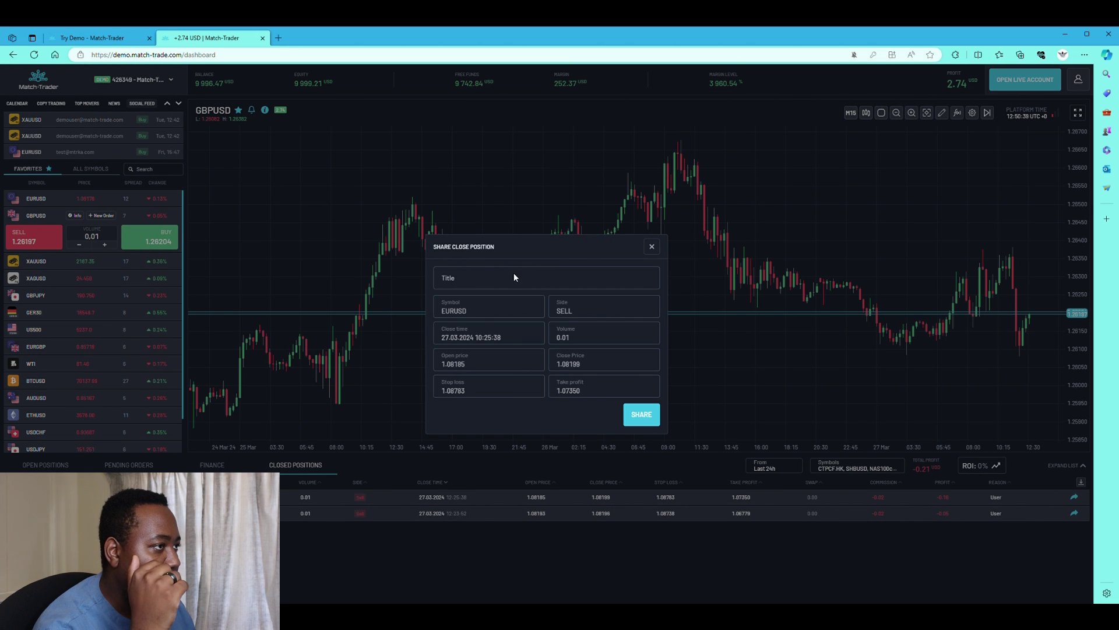
click(644, 417)
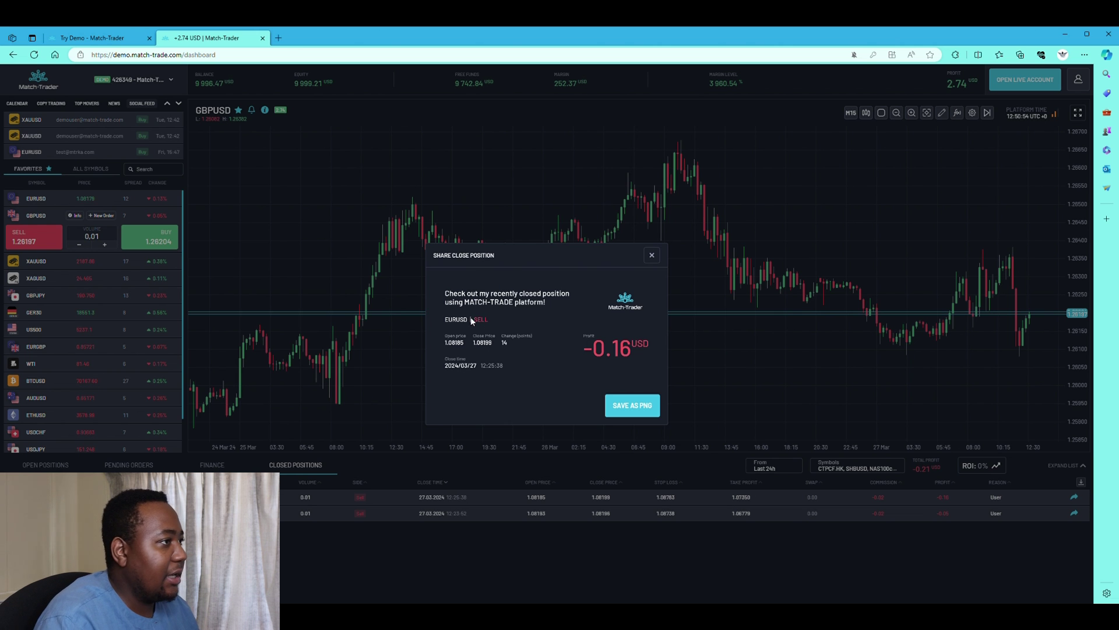
click(652, 257)
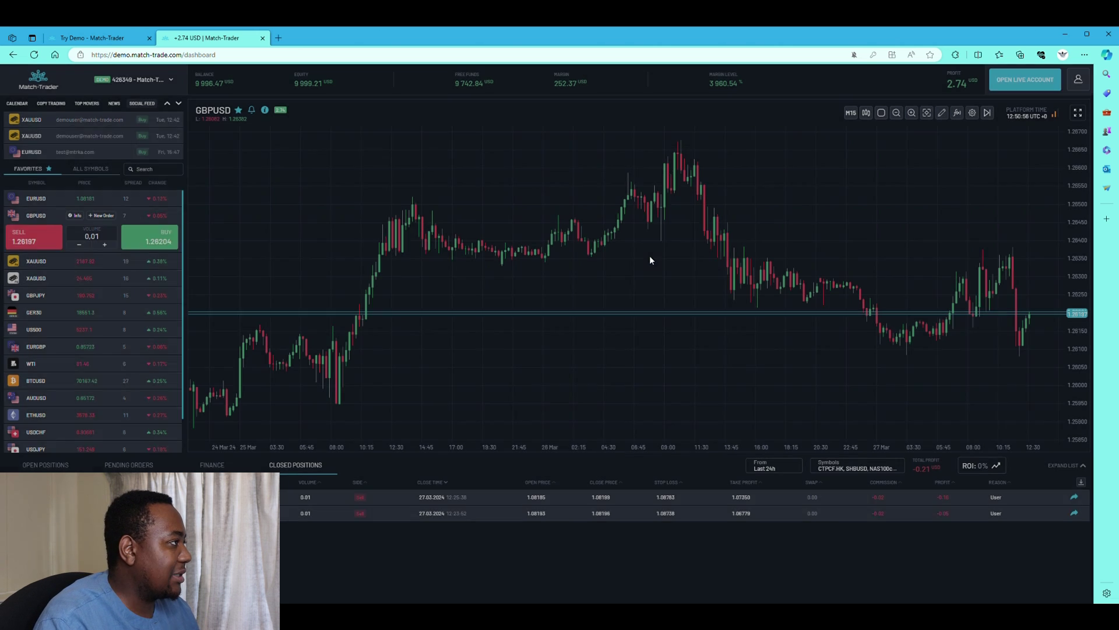
- Close the open GBPUSD buy position with volume 1
click(46, 465)
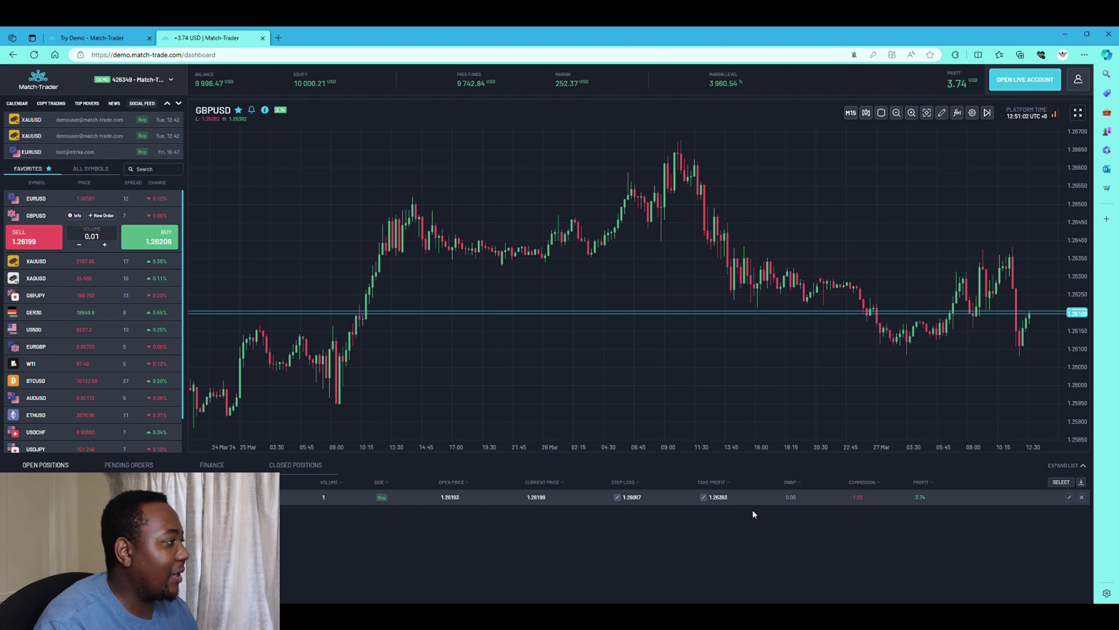
click(1083, 498)
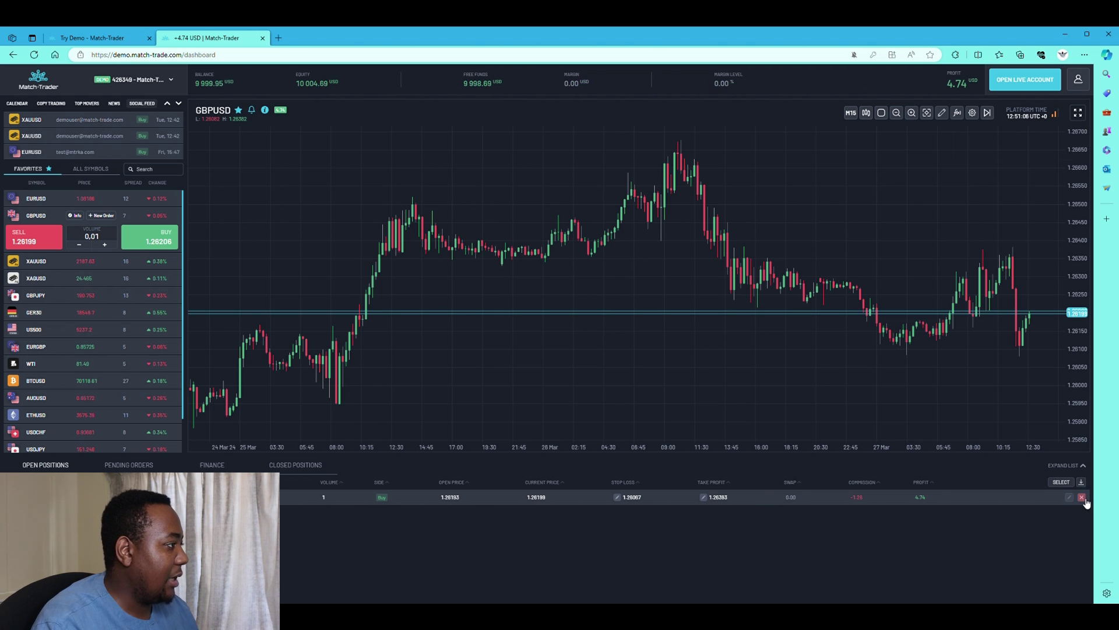
- Generate the share card for the newly closed GBPUSD buy position, save it as PNG, and dismiss the card
click(268, 464)
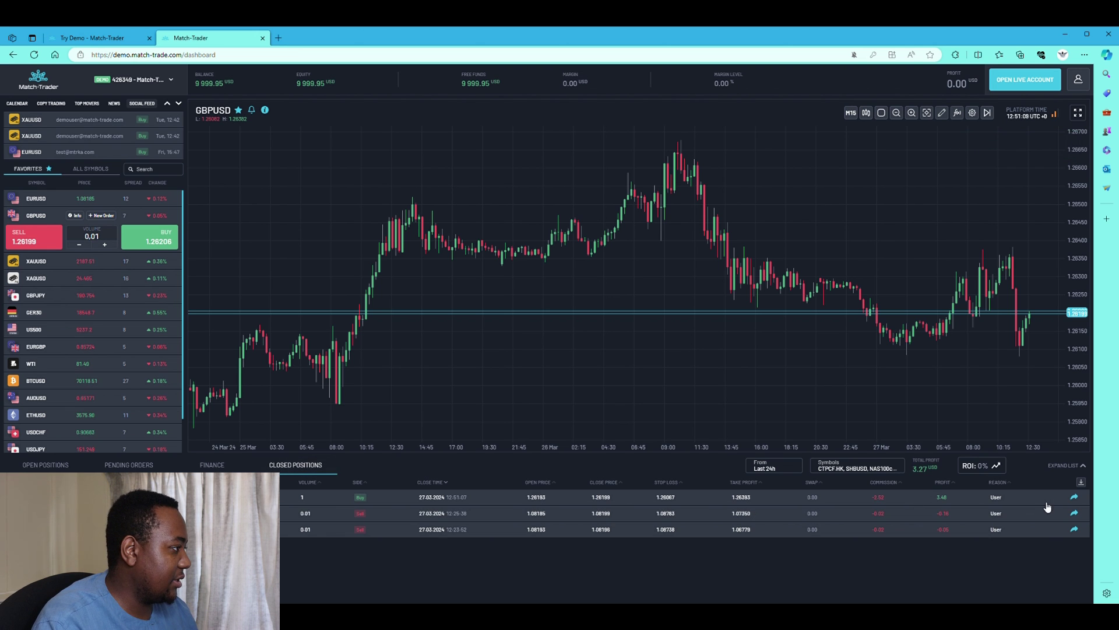
click(1075, 496)
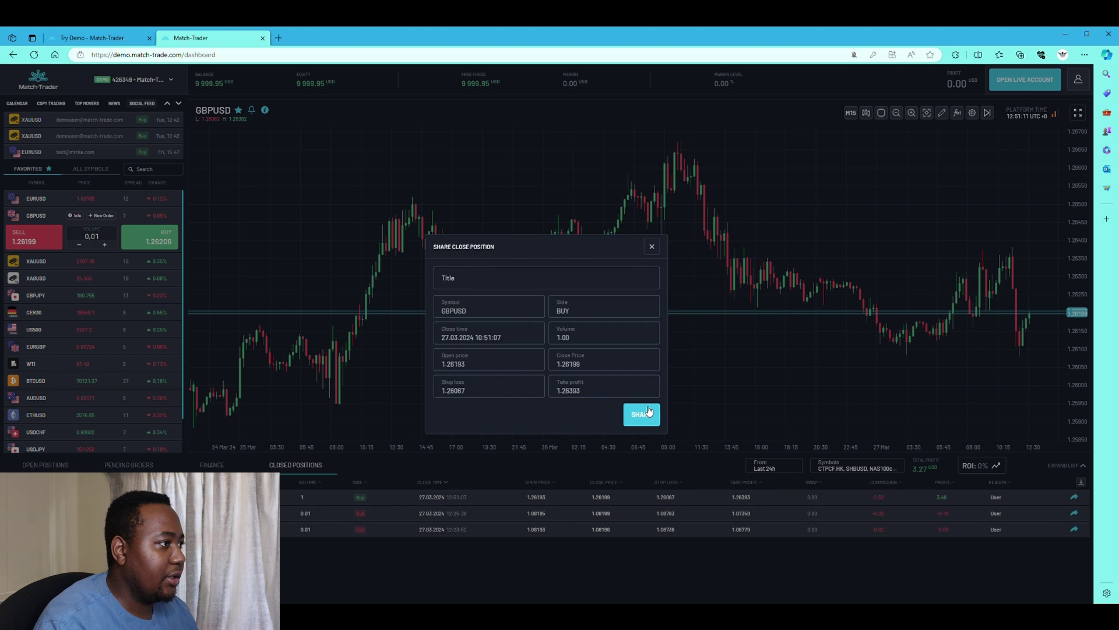
click(649, 412)
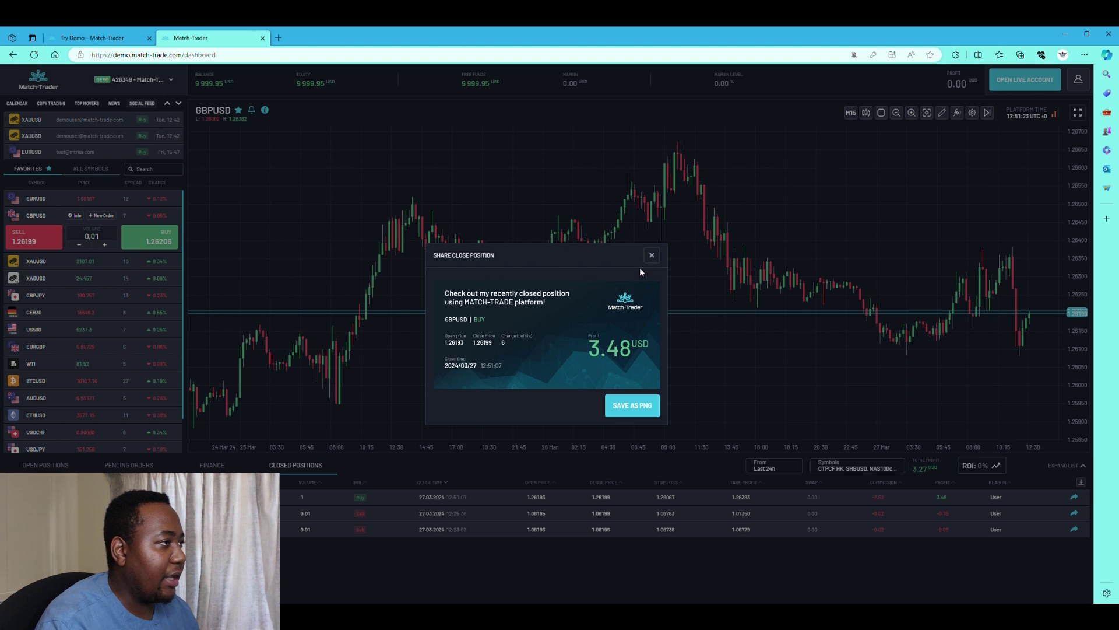
click(635, 410)
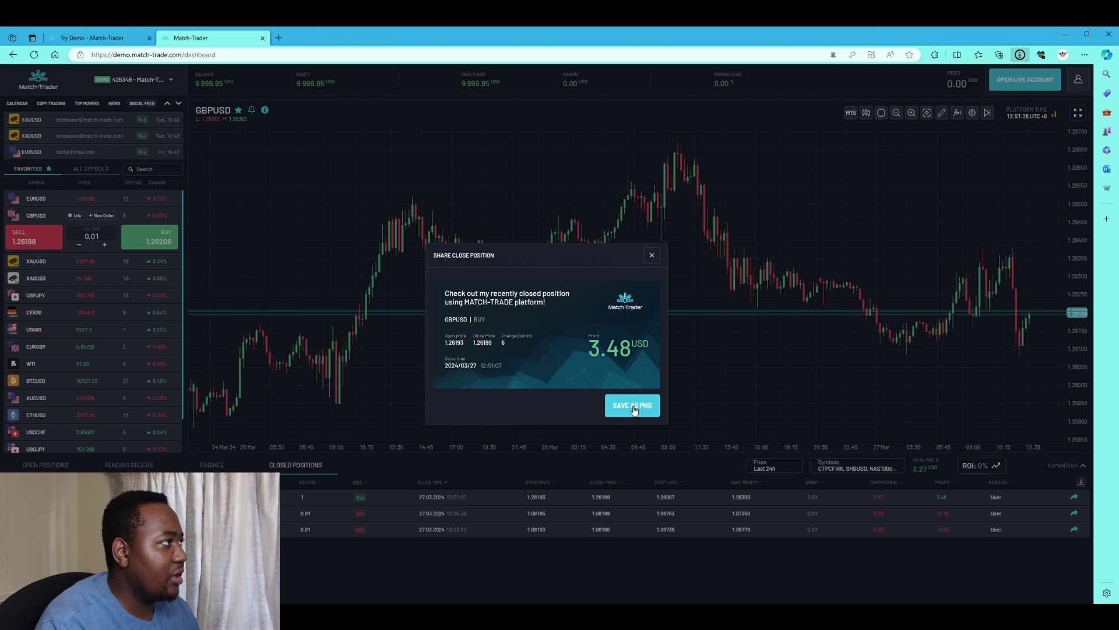
click(653, 259)
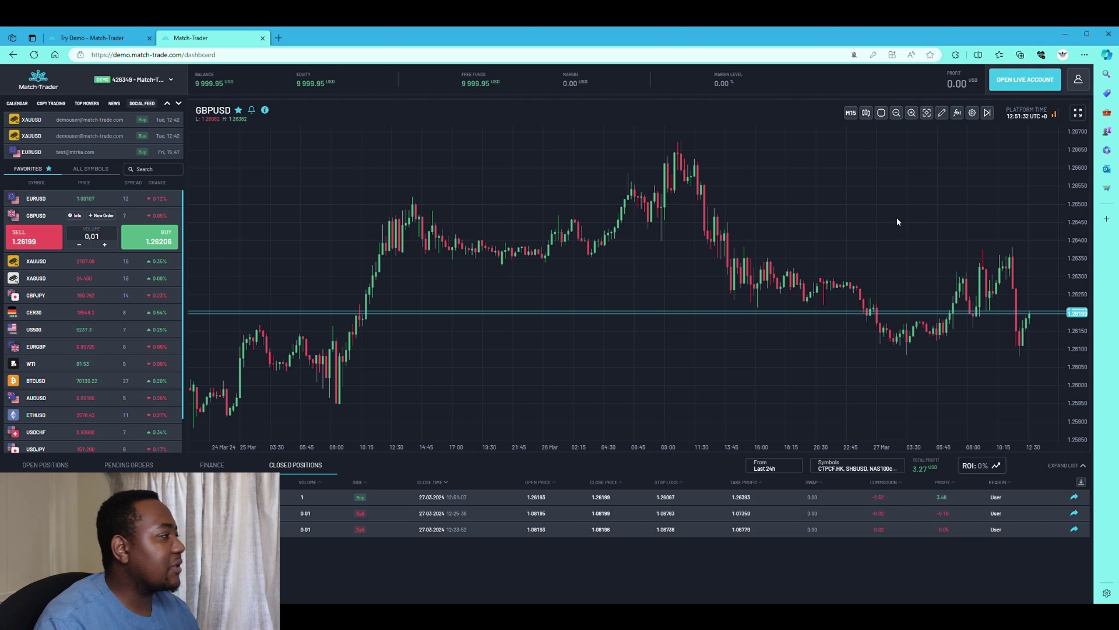
- Switch the platform to the light theme
click(1077, 80)
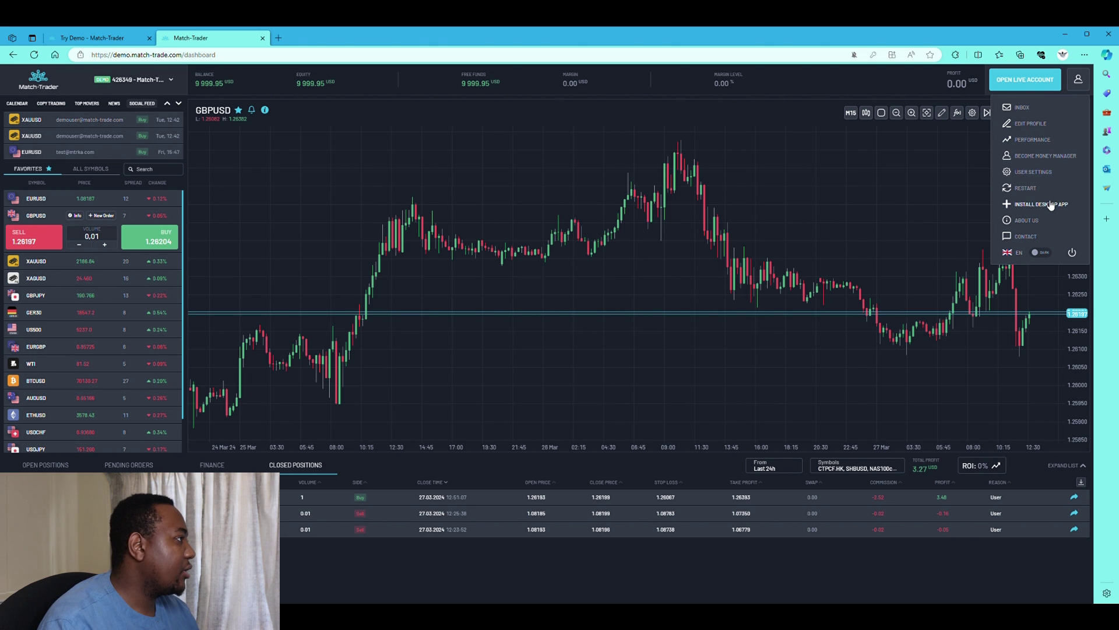
click(1039, 254)
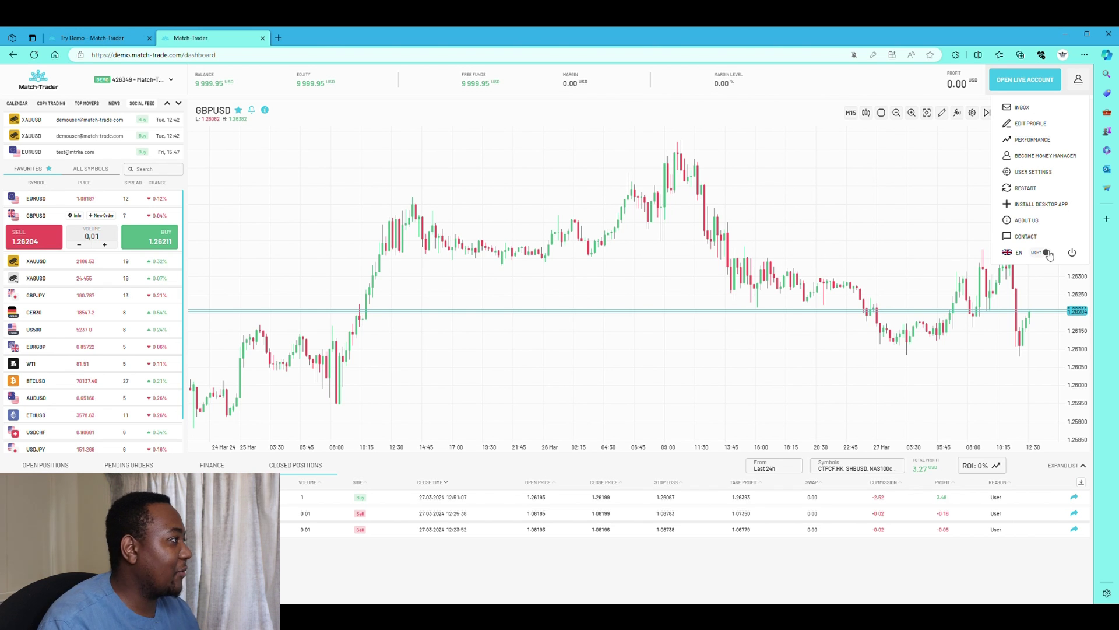
click(830, 194)
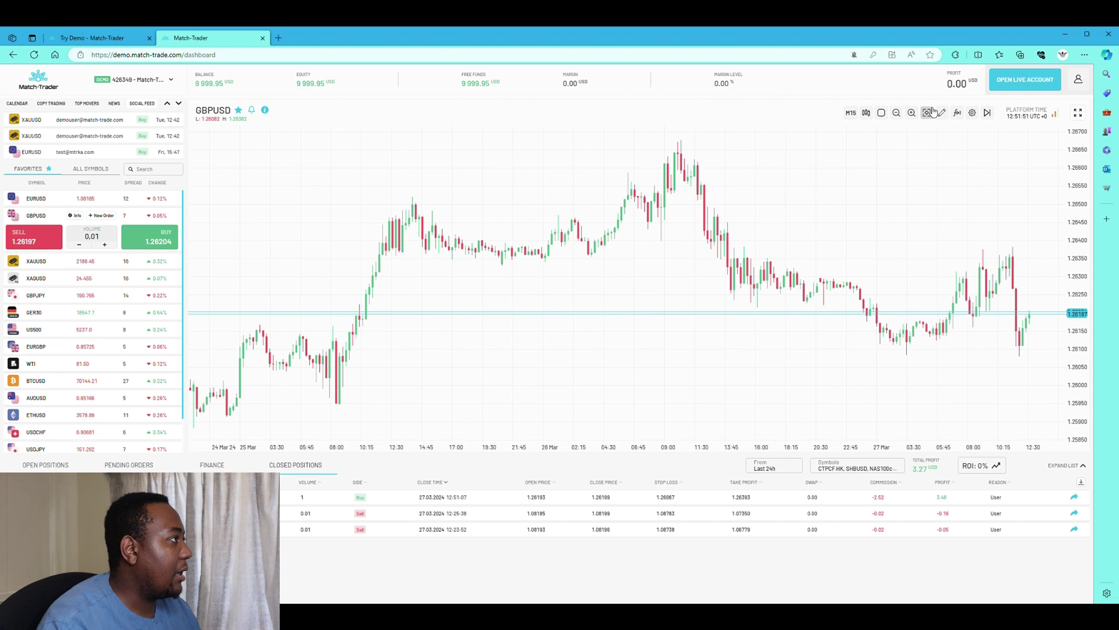
- Set the chart to hide the grid and display positions, and buy GBPUSD at volume 0.01, listing the open positions
click(974, 114)
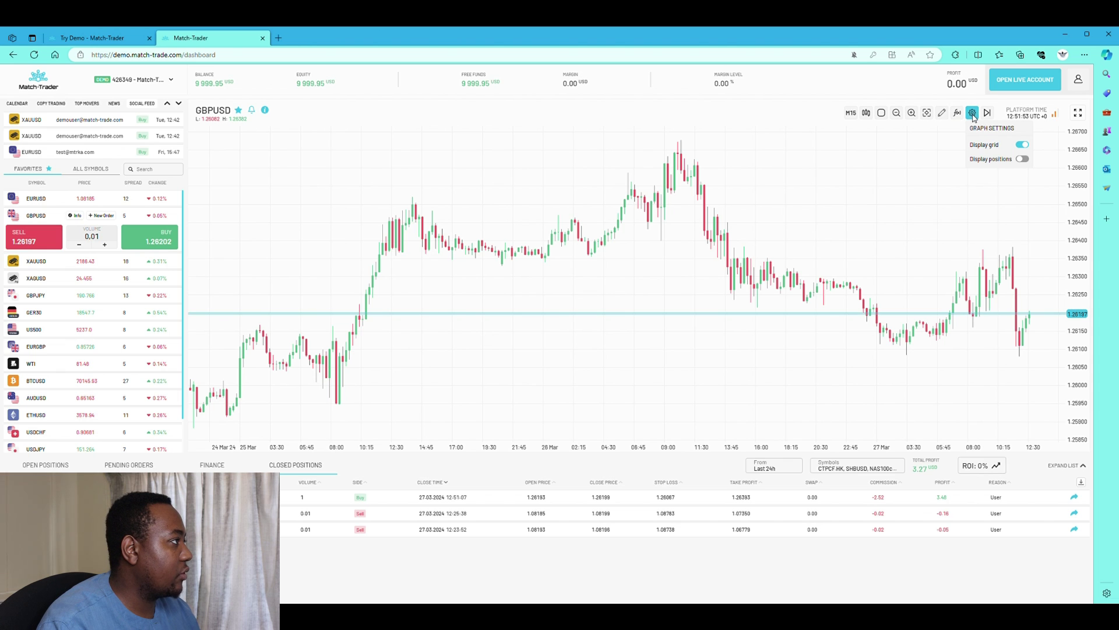
click(1023, 145)
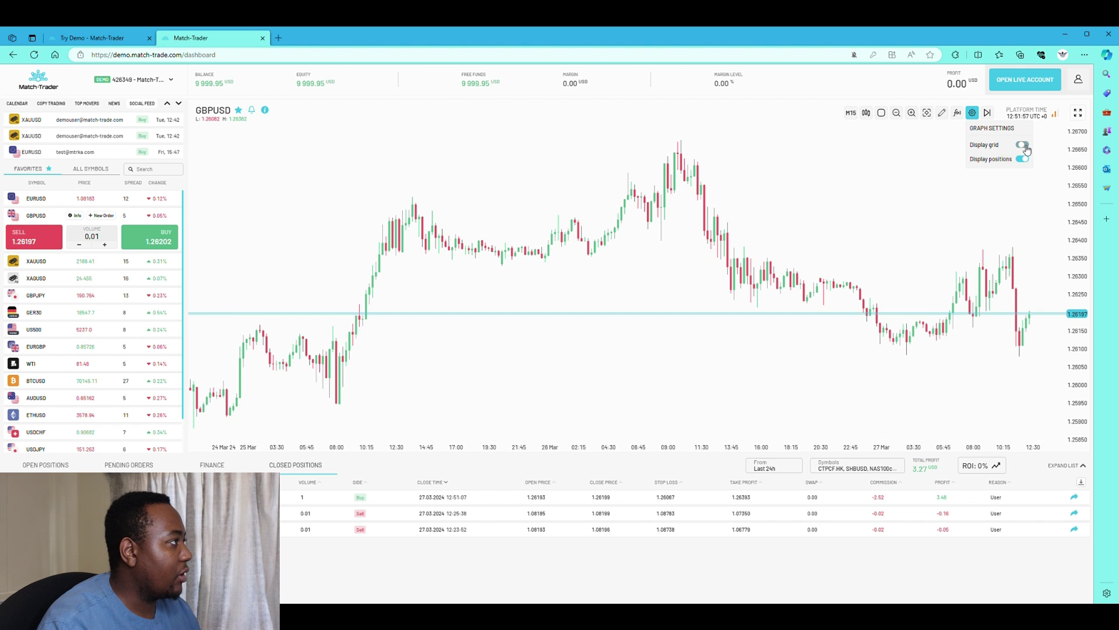
click(161, 241)
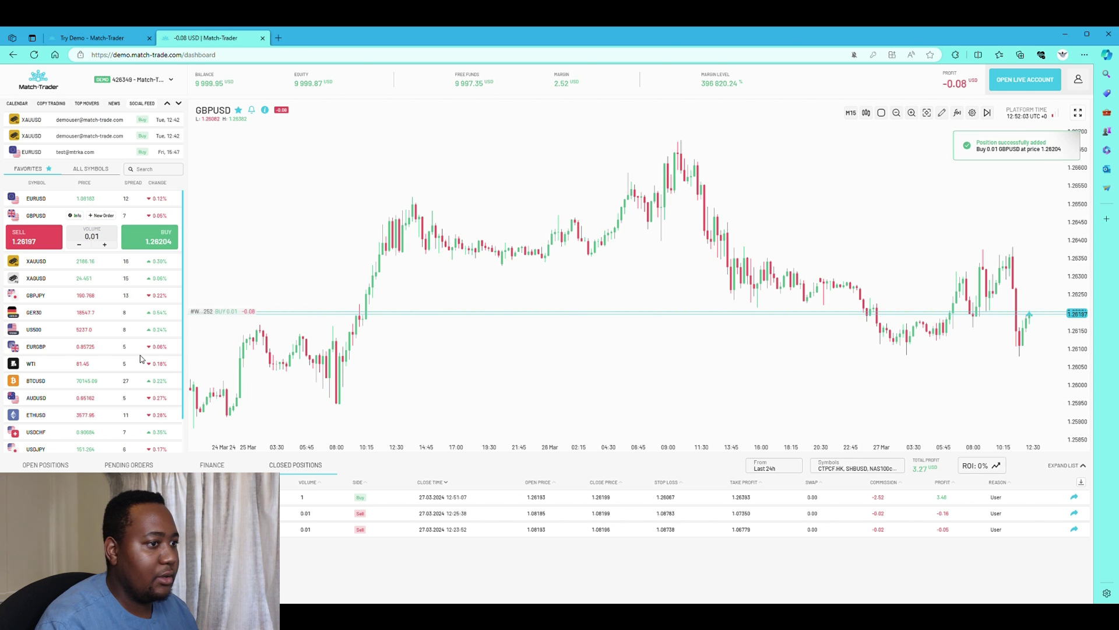
click(63, 465)
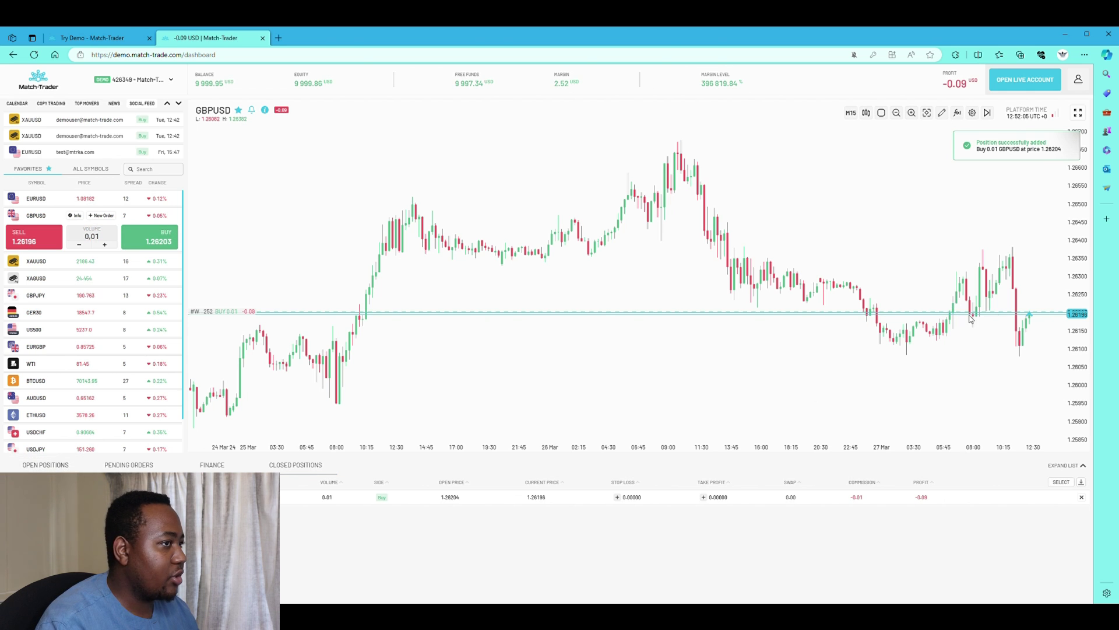
- Try the chart's position and grid display options on and off, leaving both turned off
click(972, 112)
click(1025, 159)
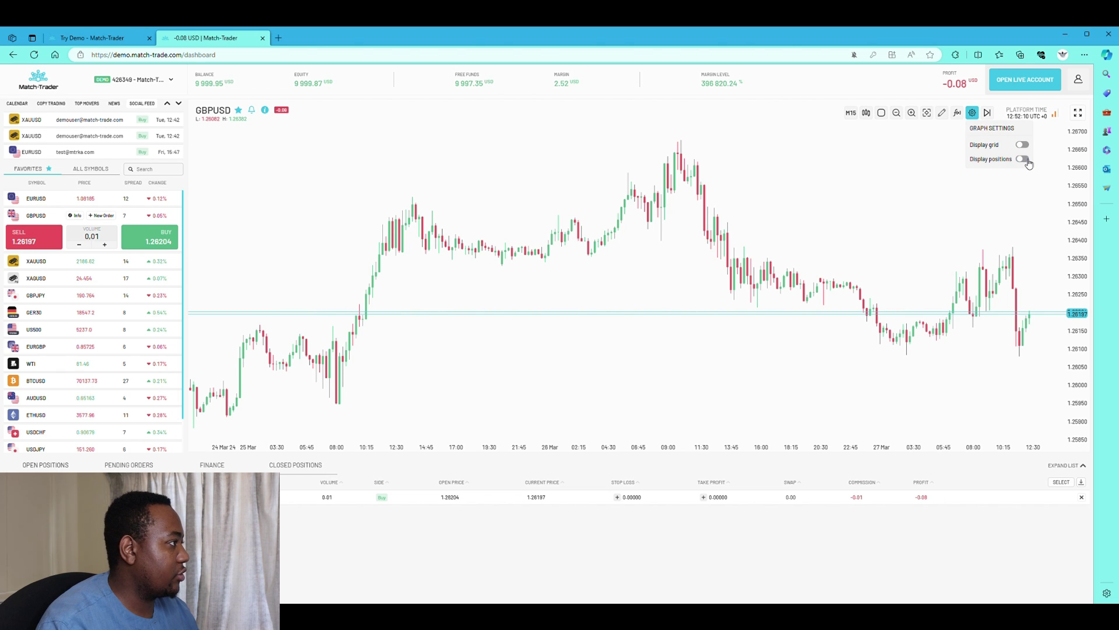
click(1025, 160)
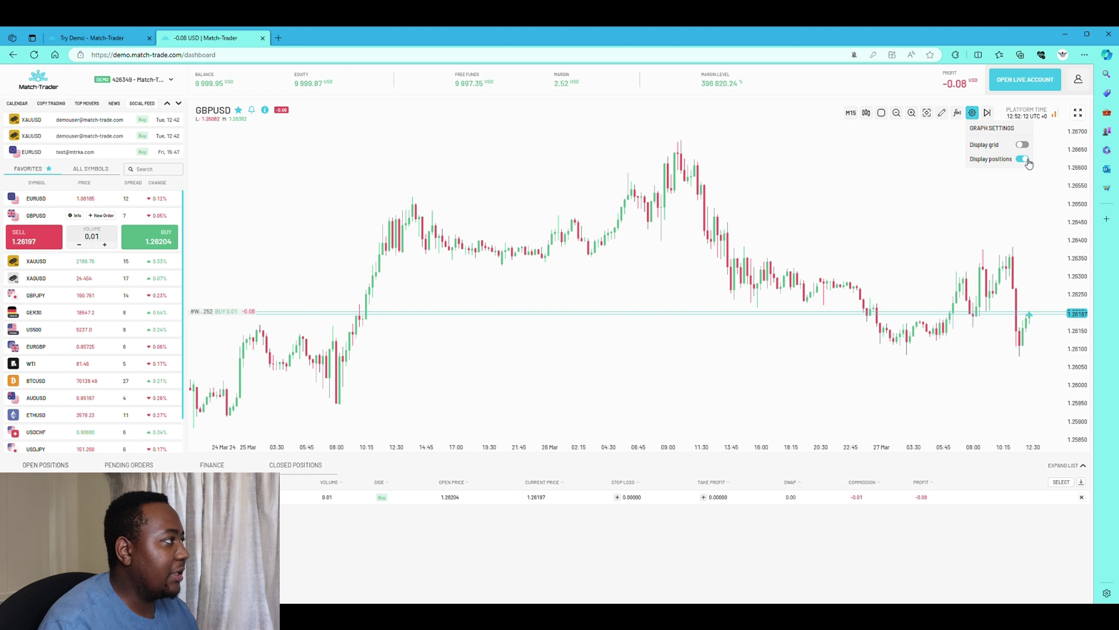
click(1023, 146)
click(1024, 145)
click(1023, 159)
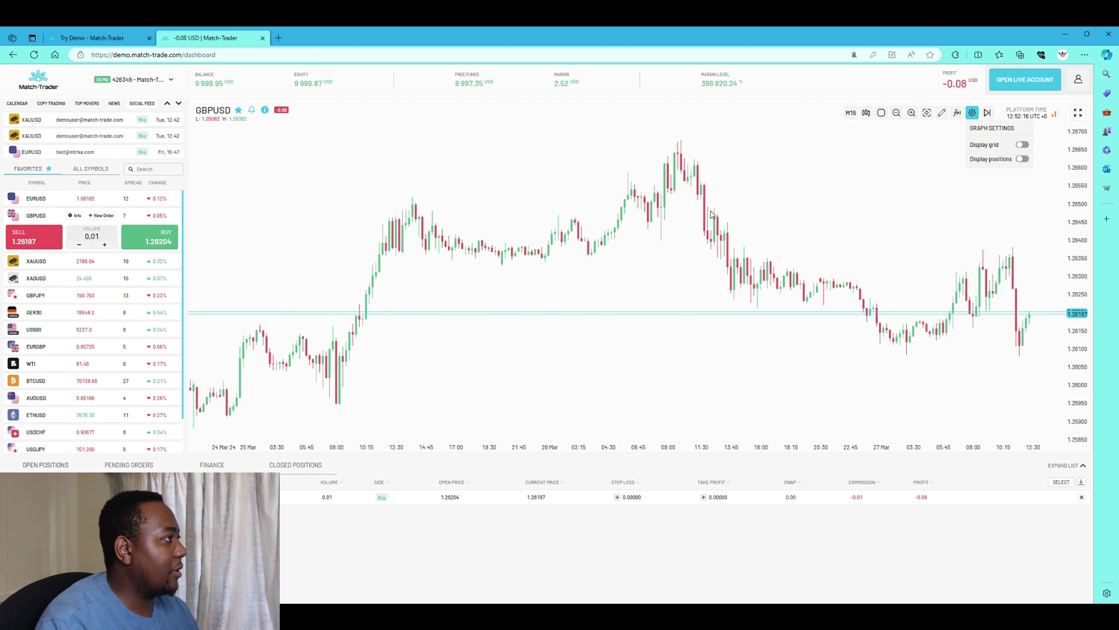
- Try the line chart style on the GBPUSD chart, and return to candlesticks
click(866, 113)
click(866, 140)
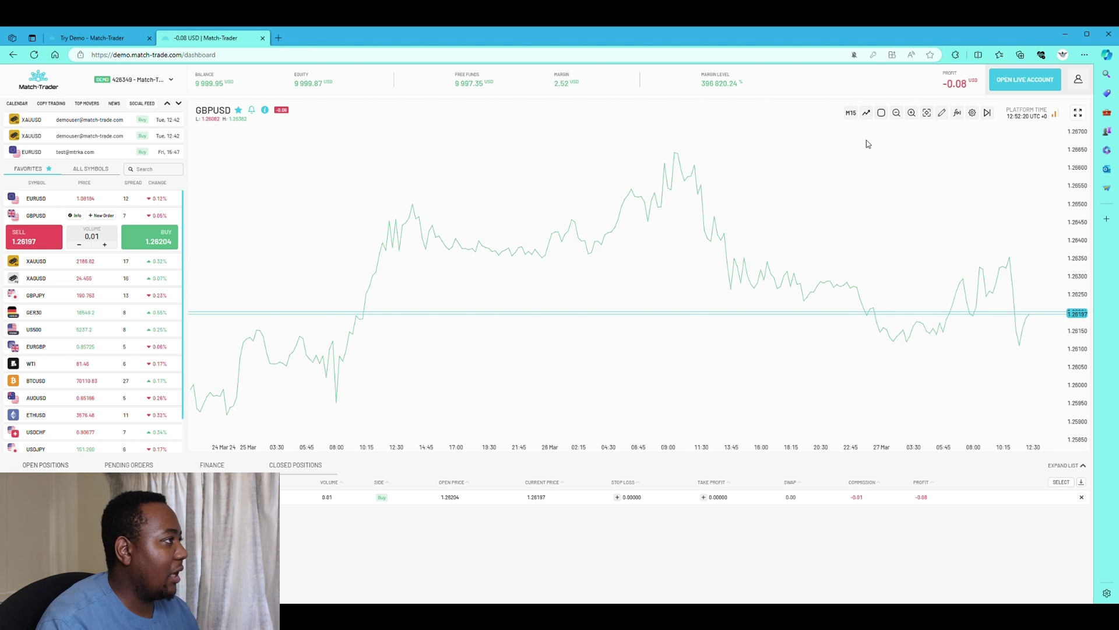
click(866, 113)
click(867, 127)
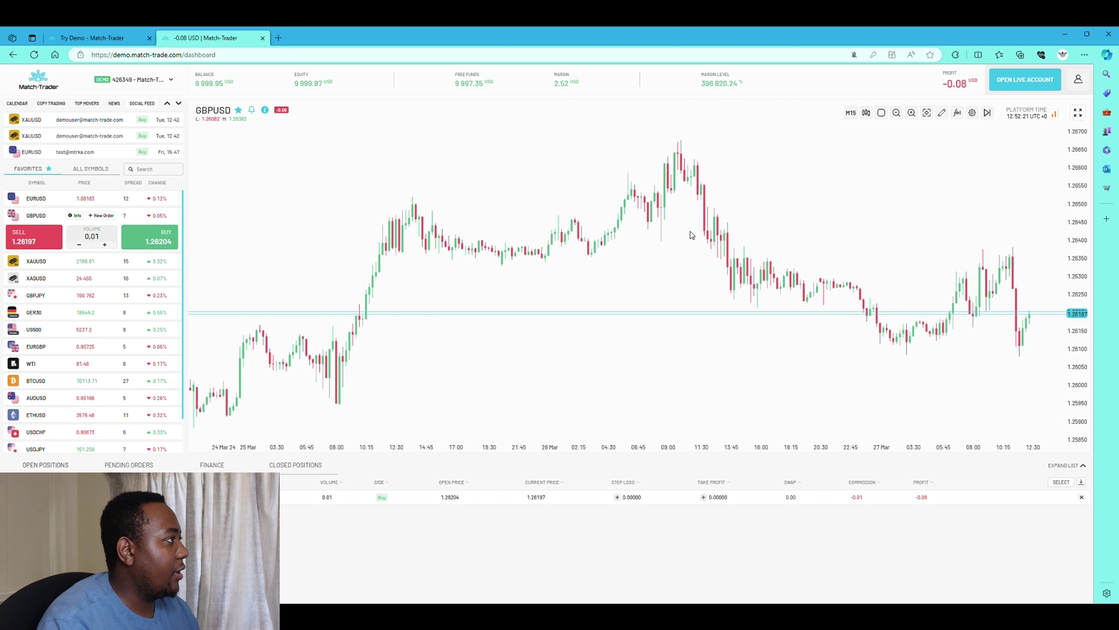
- Switch the platform back to the dark theme
click(1079, 79)
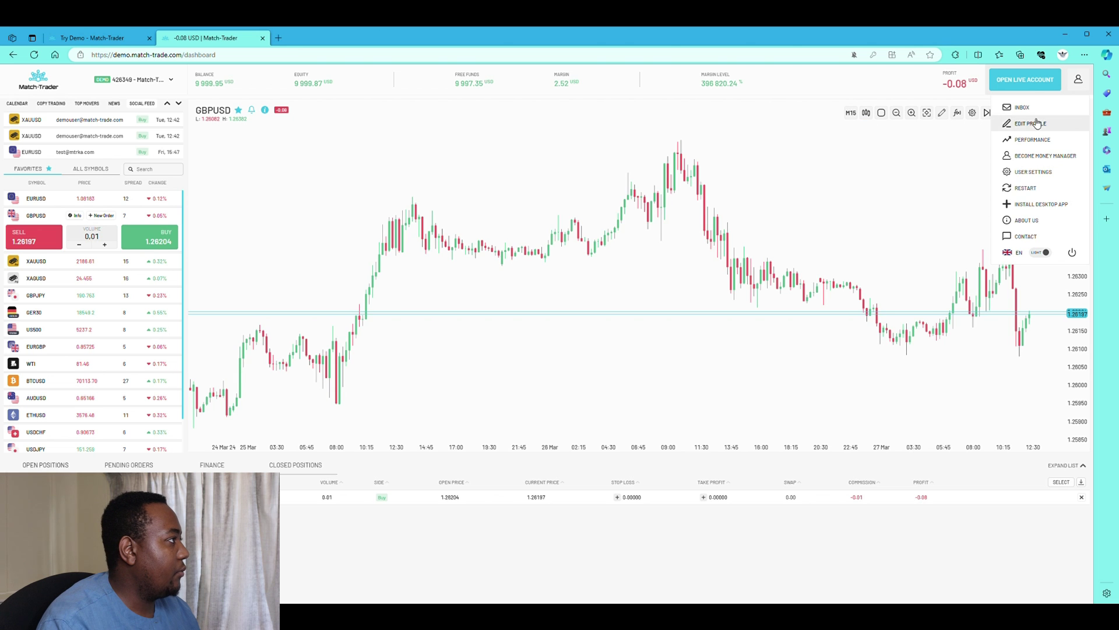
click(1044, 252)
click(845, 213)
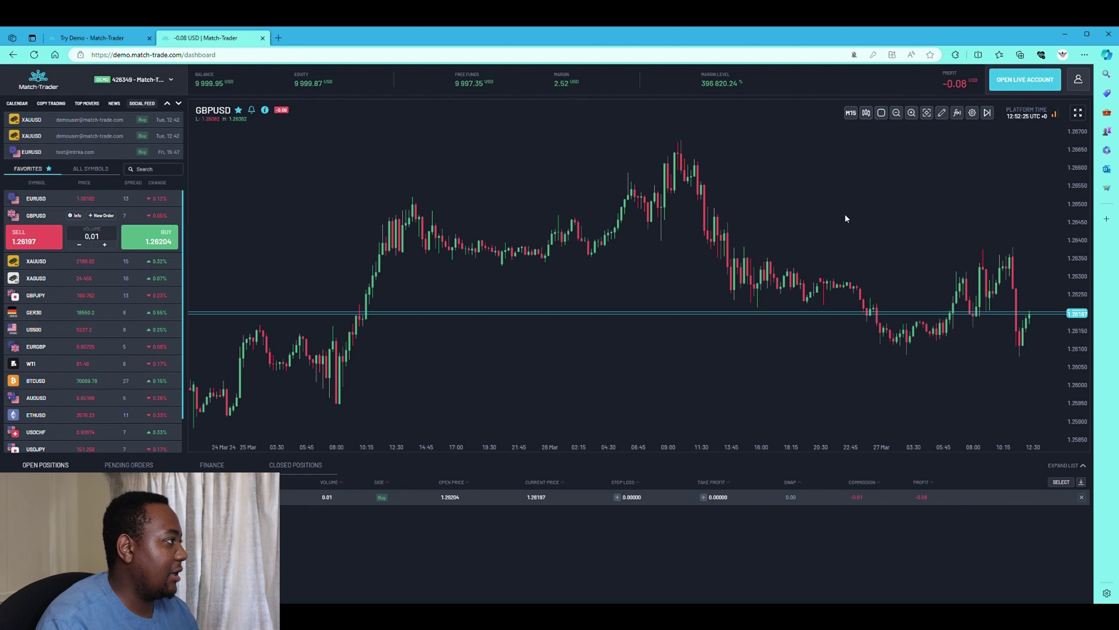
- View the GBPUSD chart in full screen and return to the dashboard, and close the open 0.01 GBPUSD buy position
click(1079, 114)
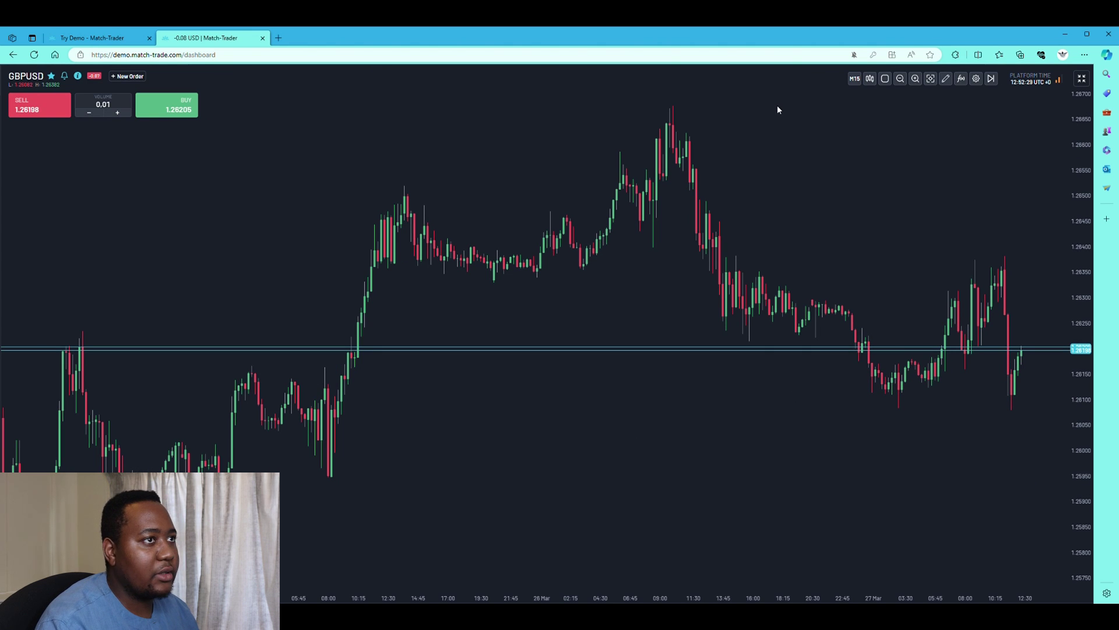
click(1081, 78)
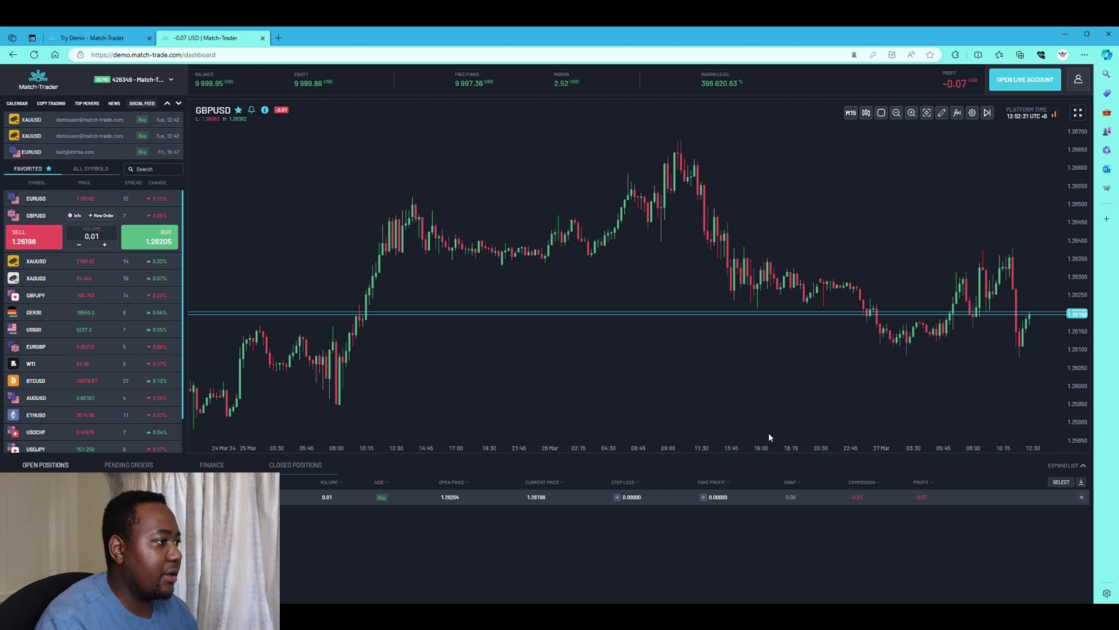
click(1082, 498)
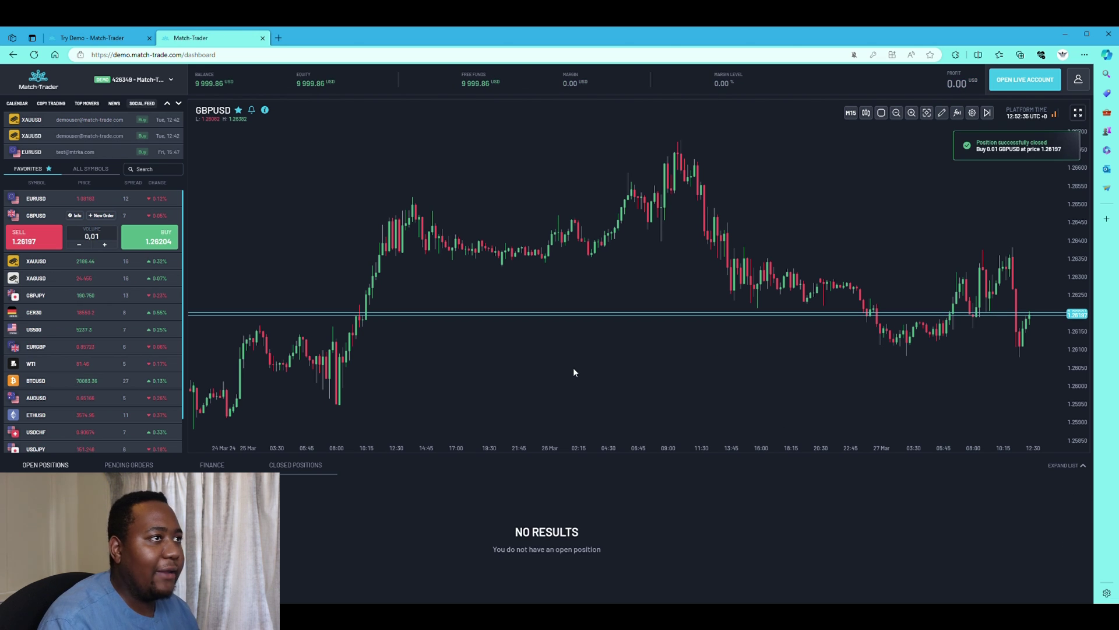